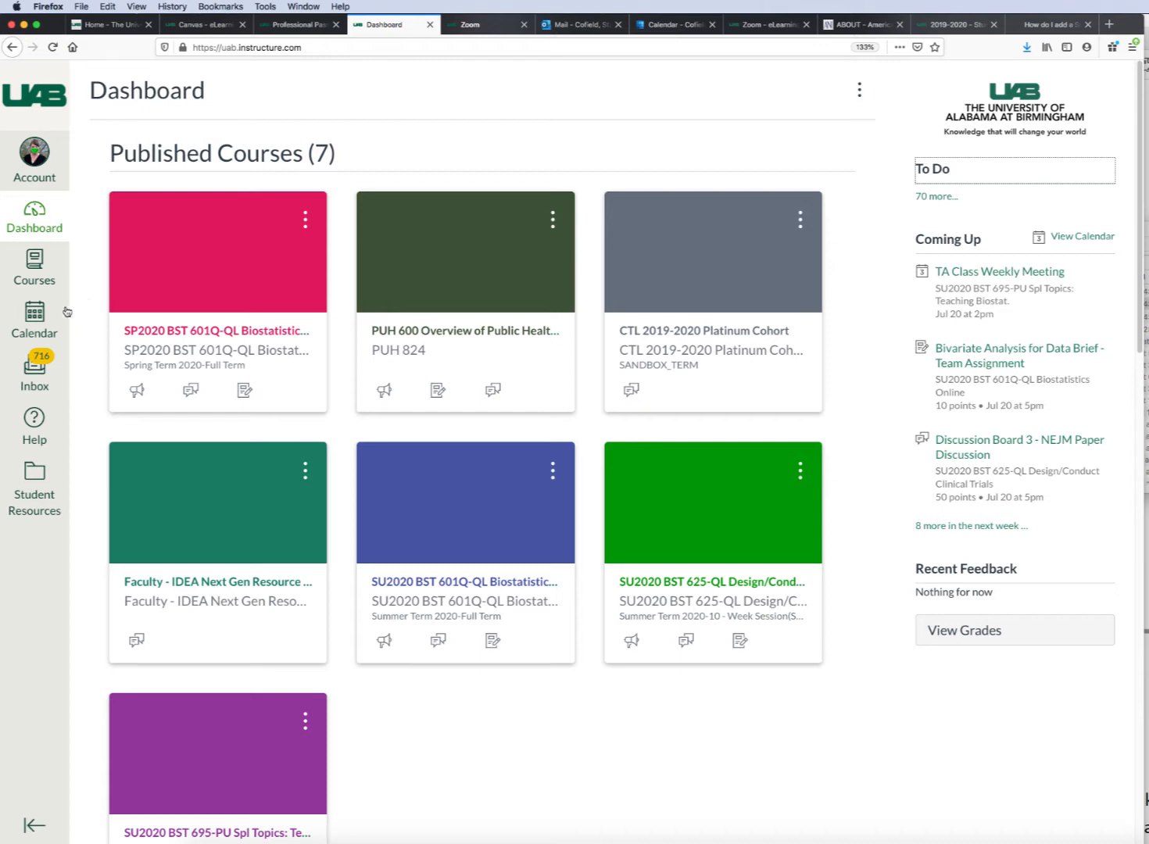
Open the calendar and display the SU2020 BST 625-QL Design/Conduct Clinical Trials course calendar.
left_click(37, 316)
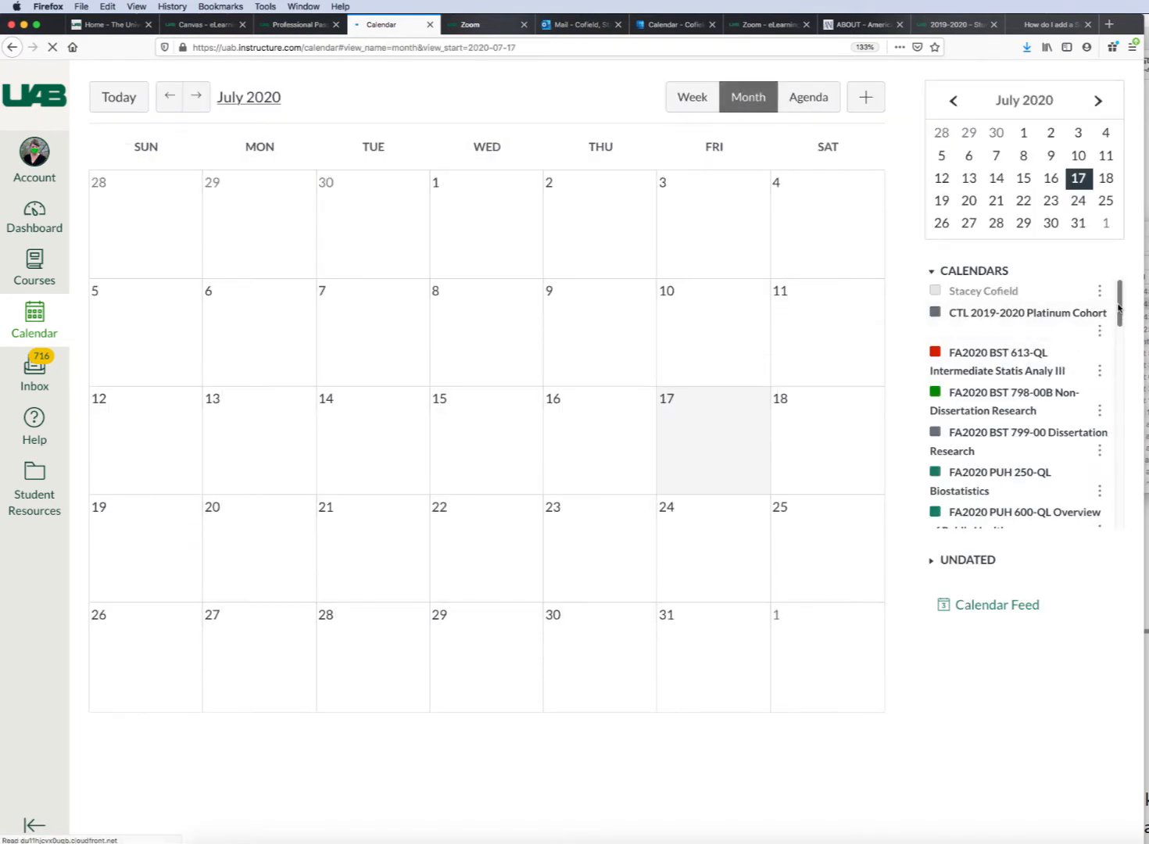
left_click_drag(1120, 308, 1109, 400)
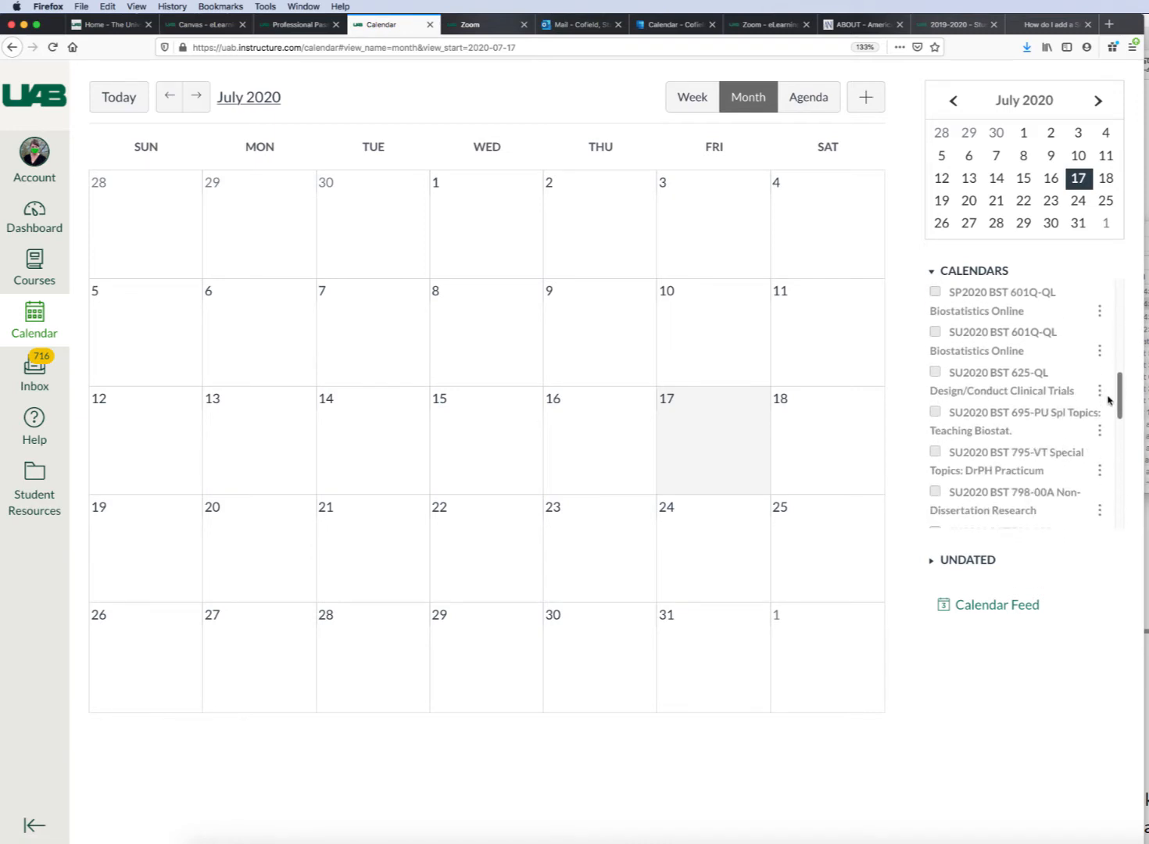
left_click(935, 372)
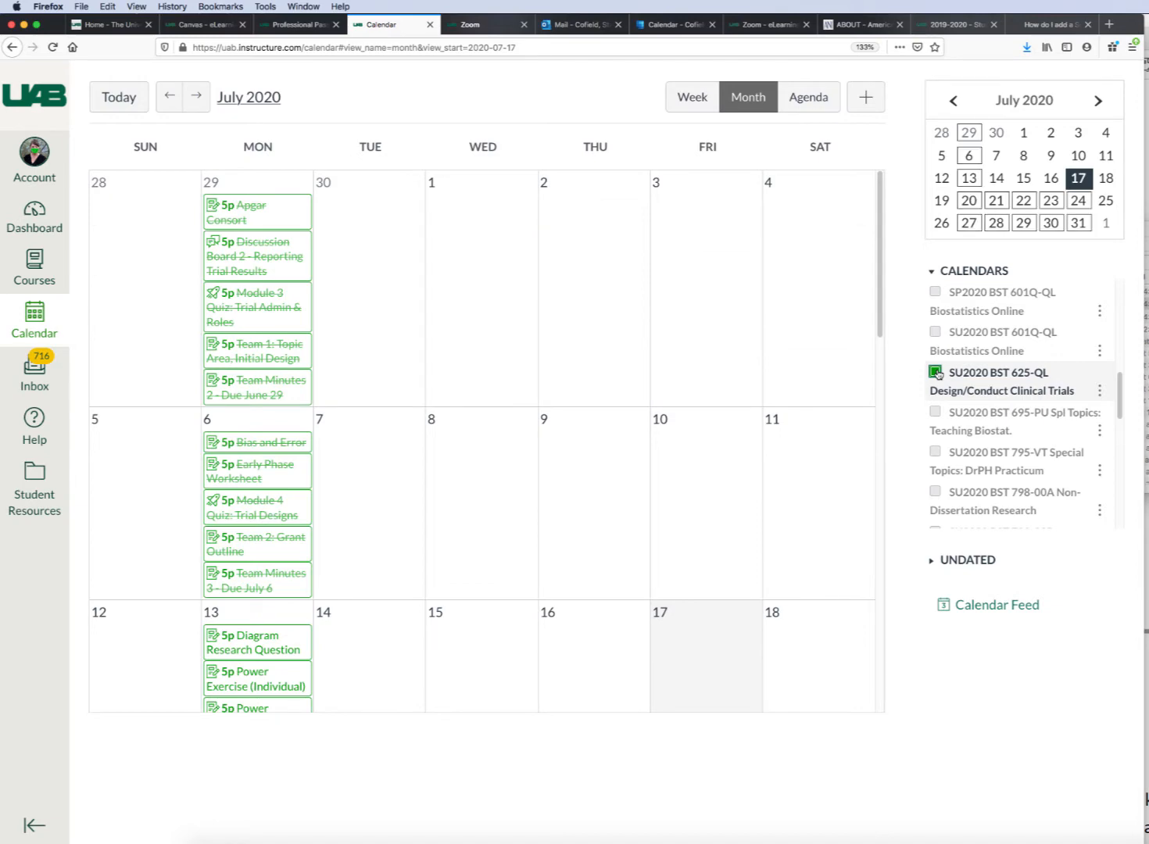
Advance the month view to August 2020 and start a new appointment group on Monday, August 10.
left_click_drag(879, 201, 888, 588)
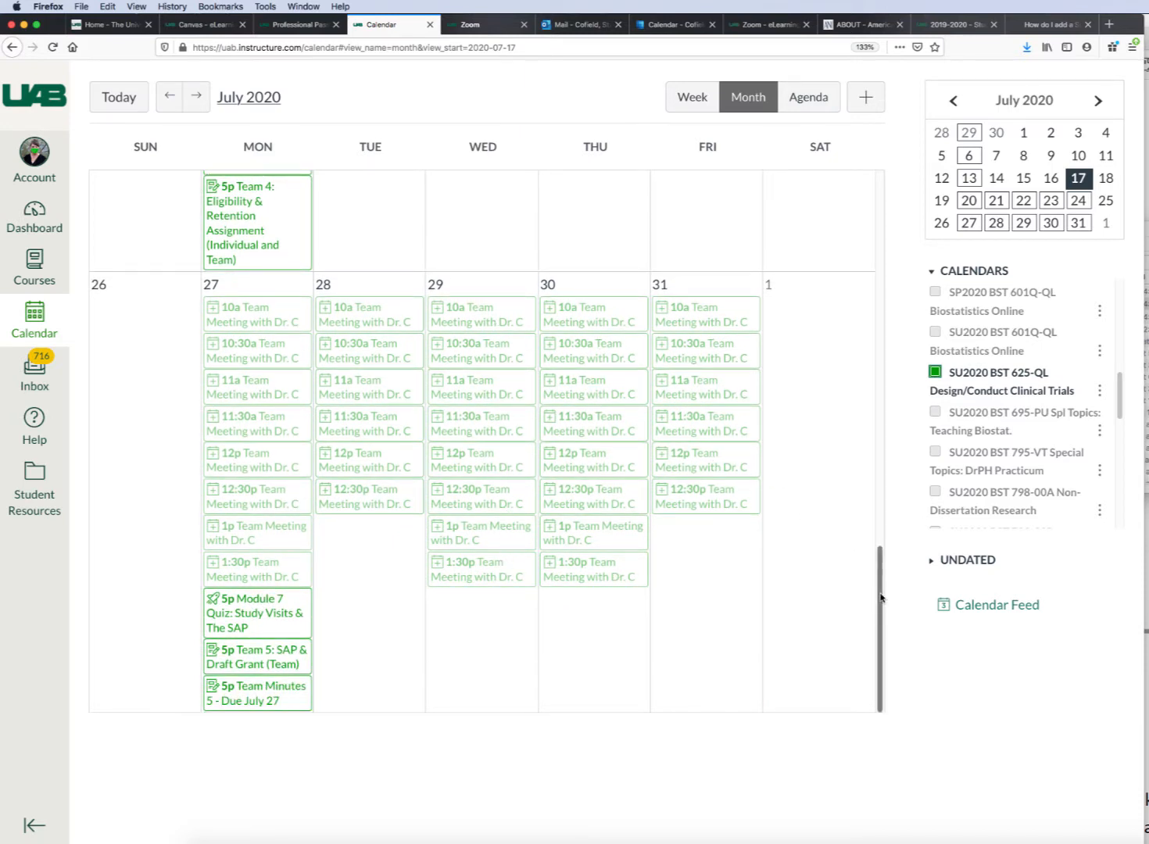
left_click(199, 96)
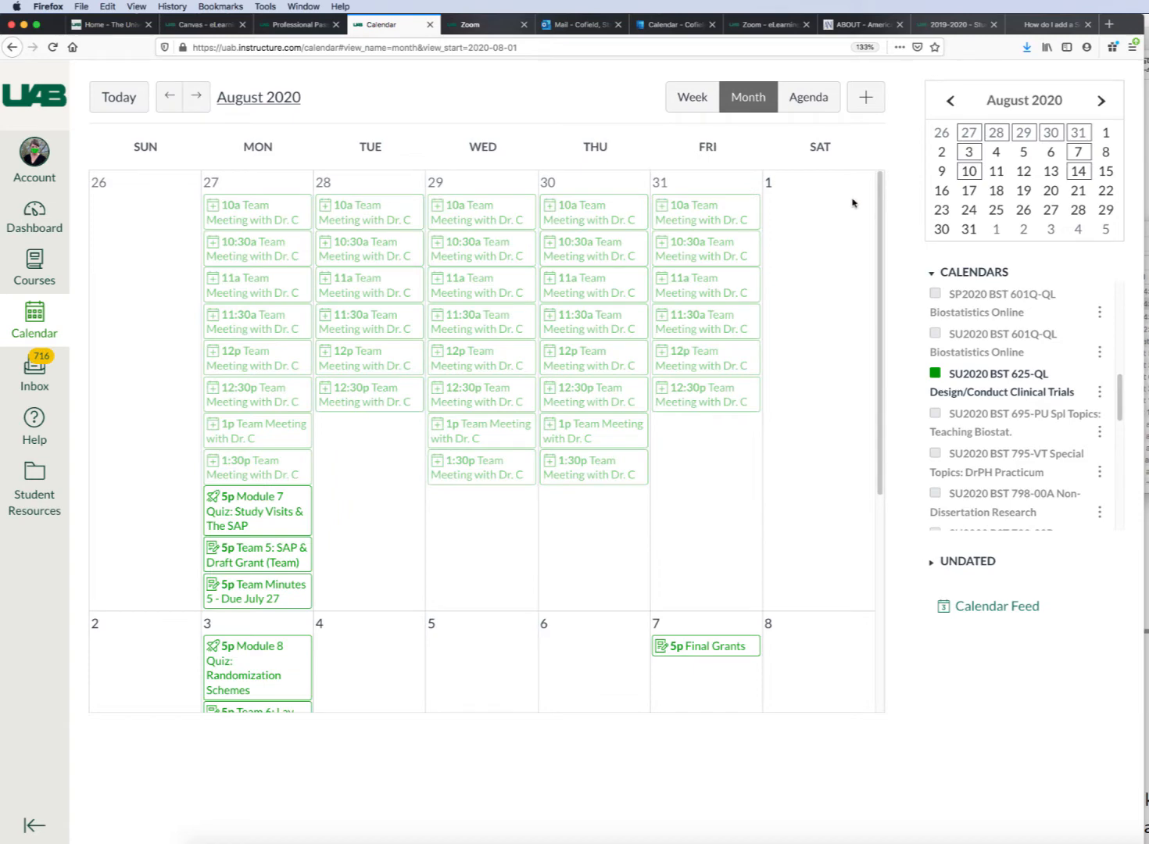
left_click_drag(879, 215, 873, 465)
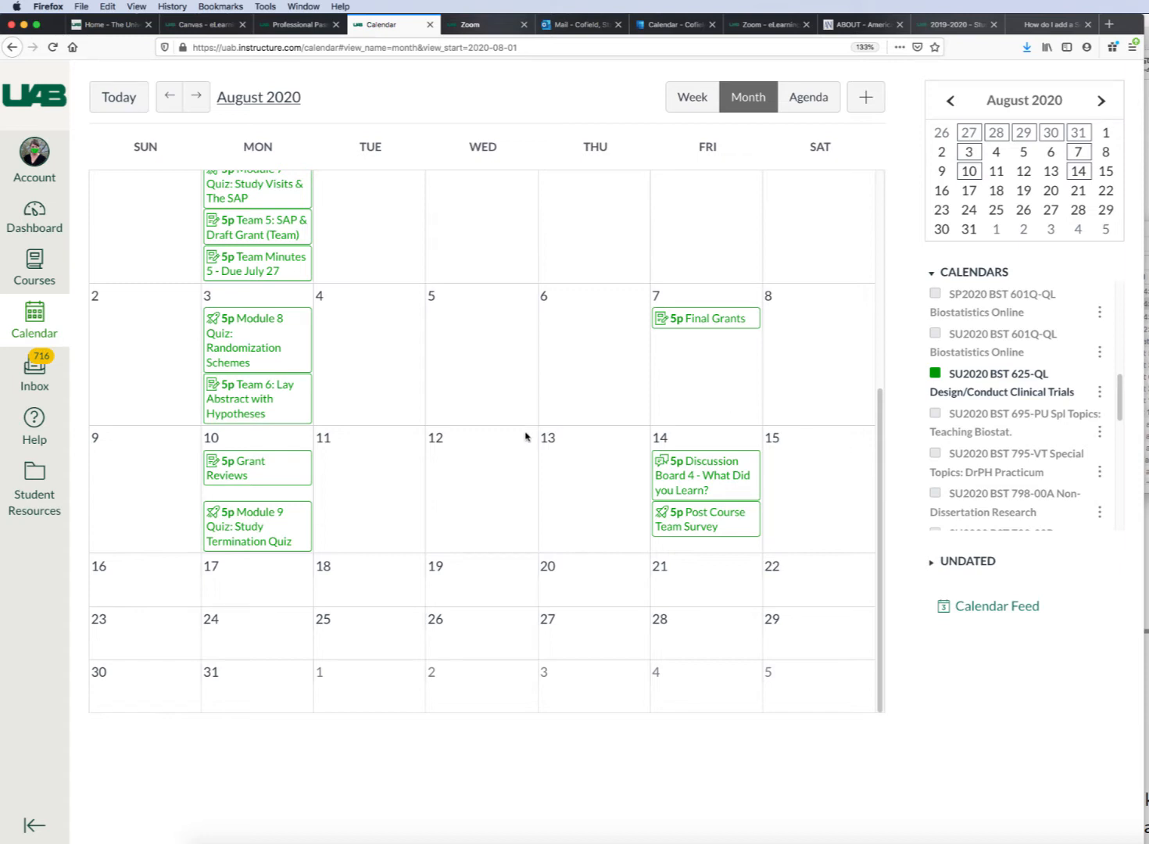
left_click(256, 445)
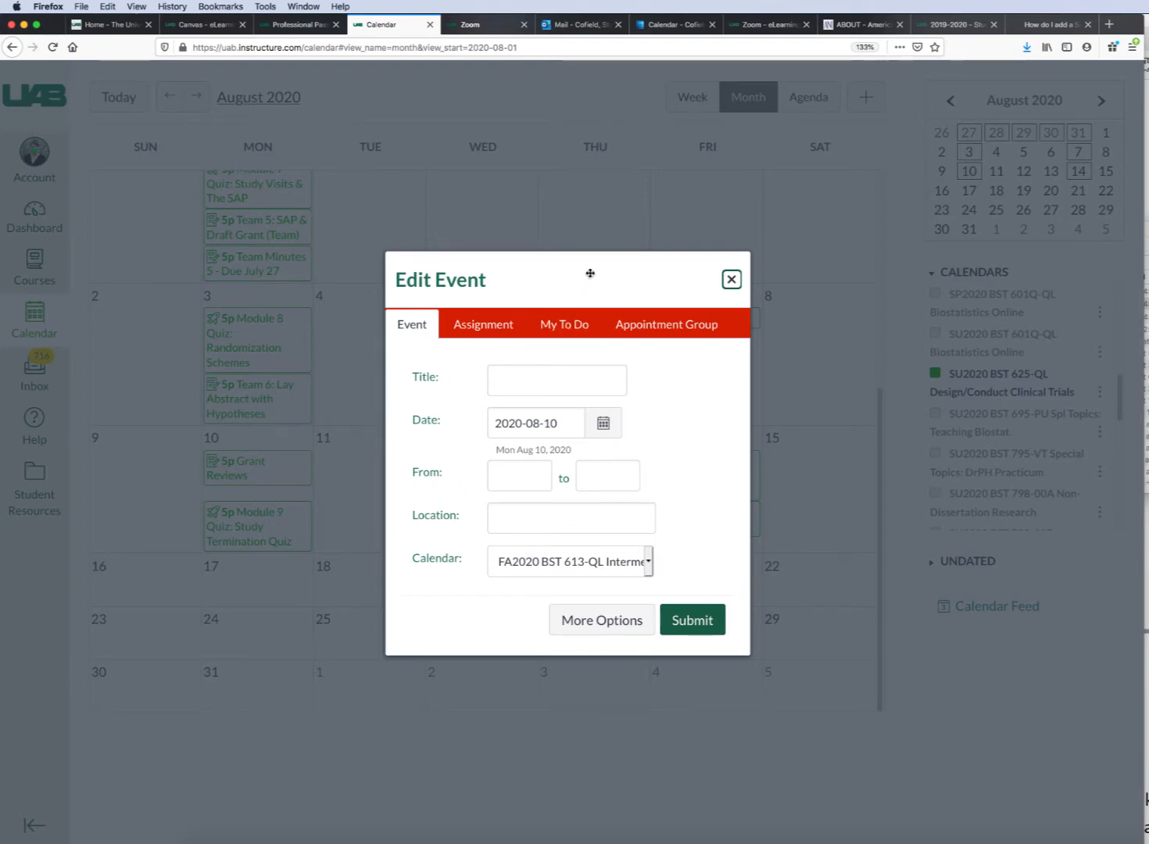
left_click(659, 325)
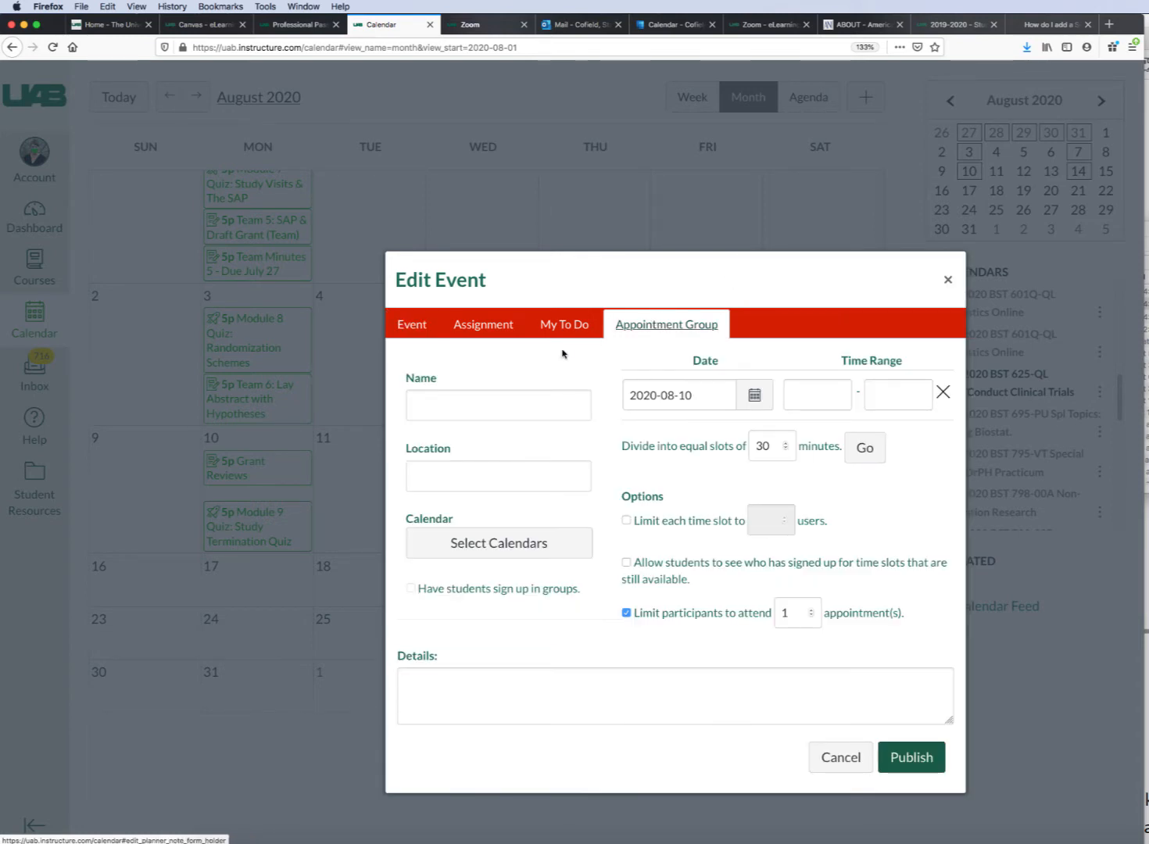
Name the appointment group 'Final Grant Reviews (required)' and set its location to Zoom.
left_click(481, 400)
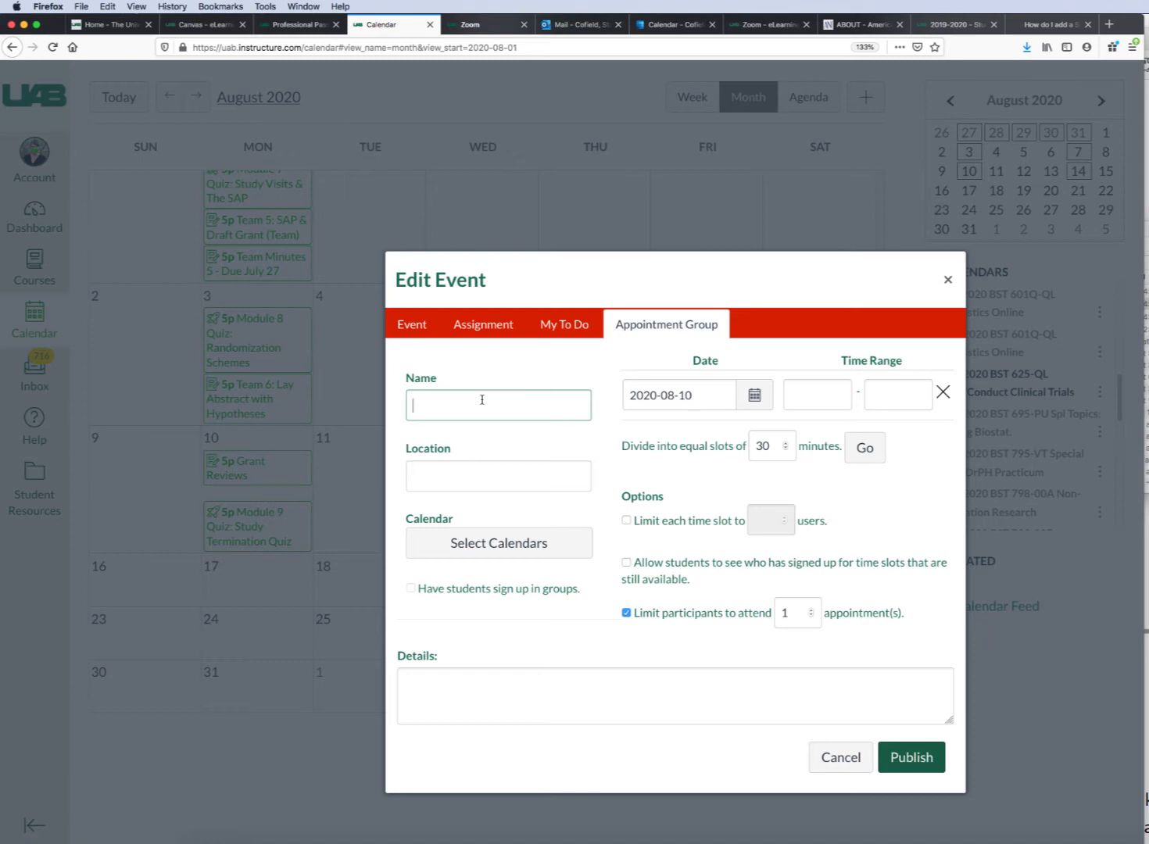
type("Grant")
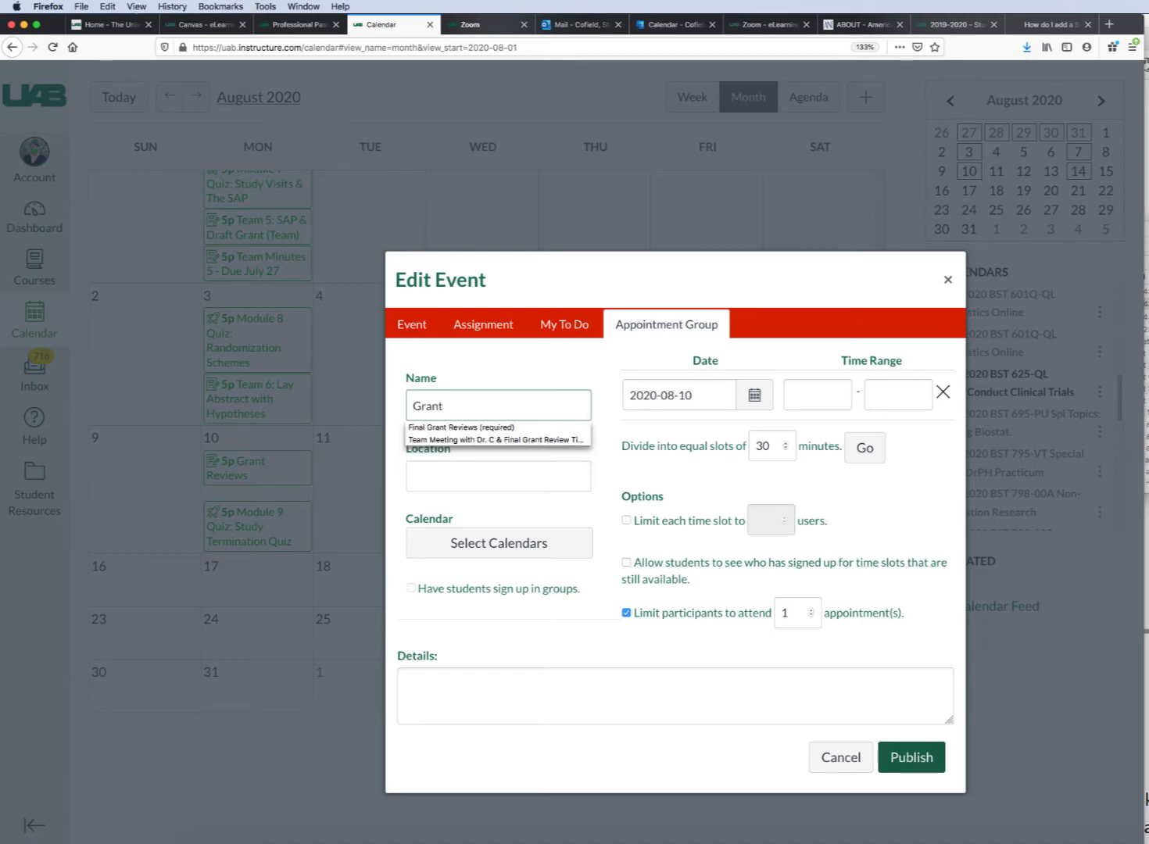
left_click(493, 429)
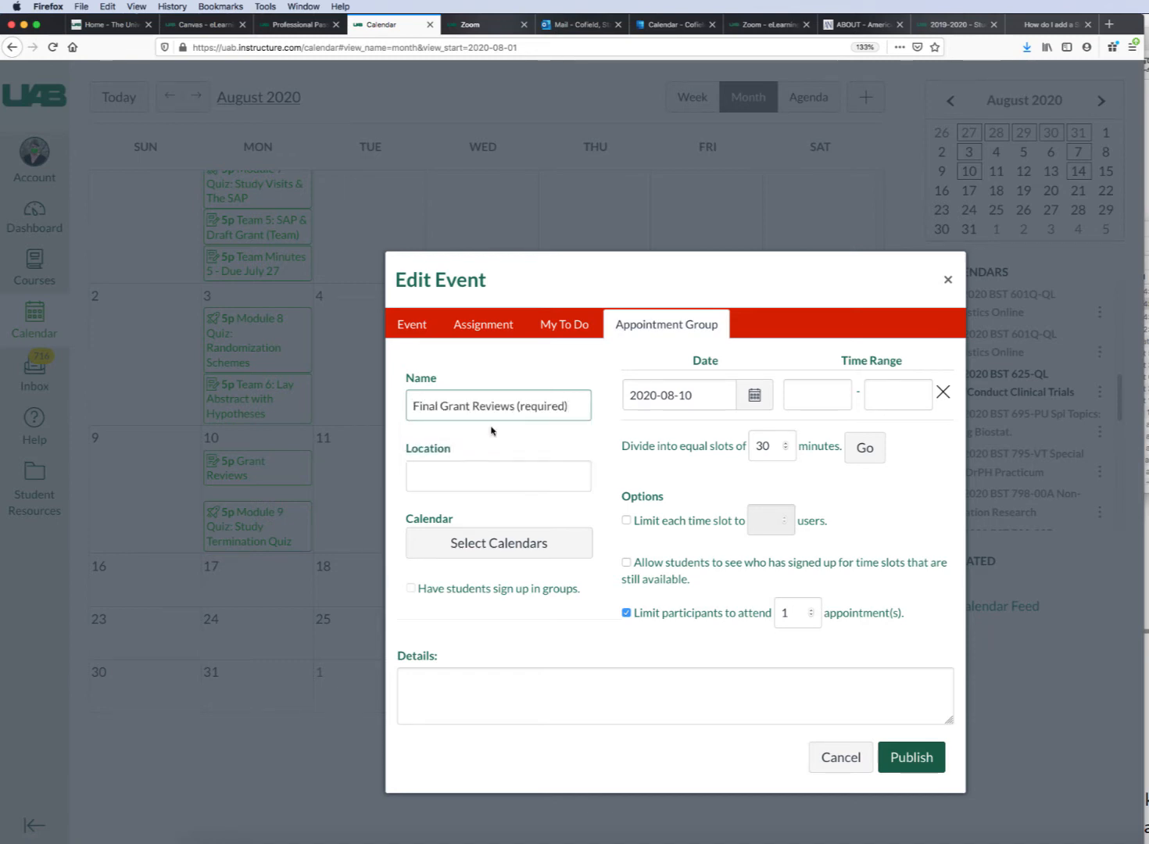
left_click(482, 475)
type("Zoo")
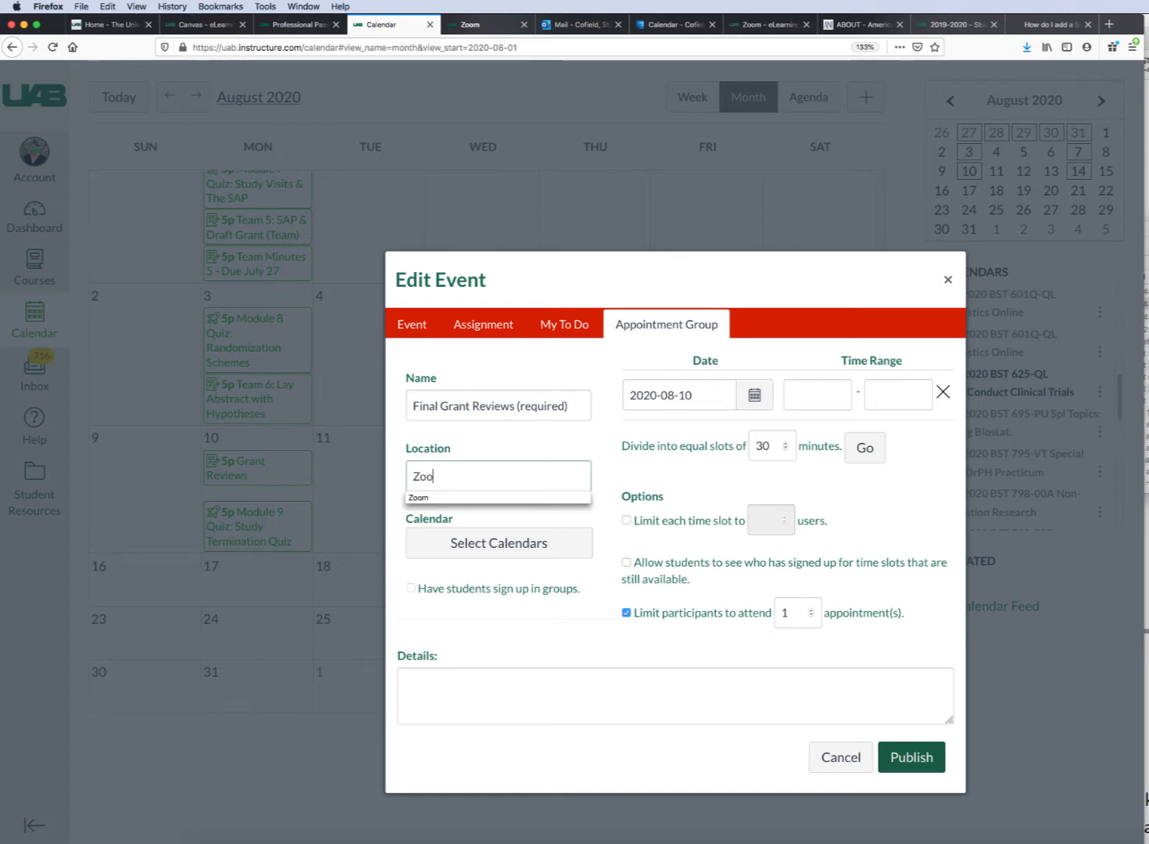
type("m")
left_click(483, 498)
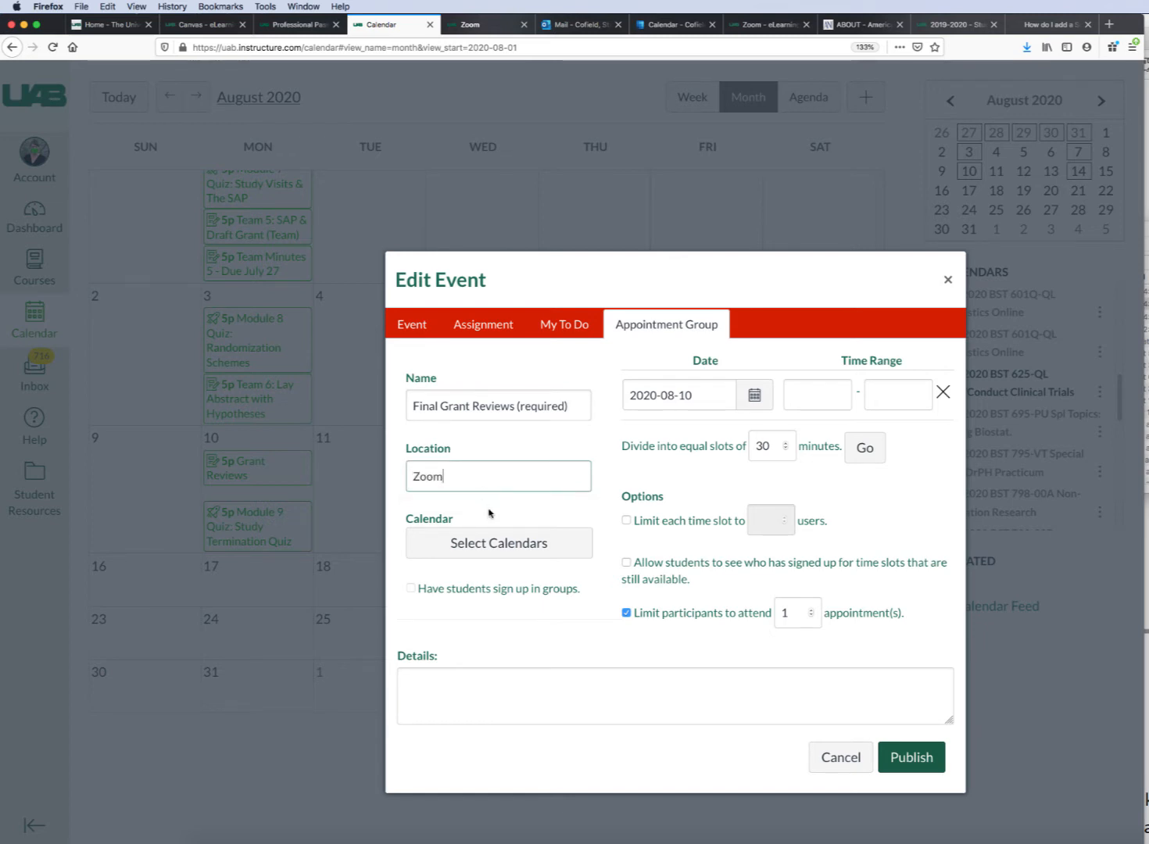
Assign the appointment group to the SU2020 BST 625-QL Design/Conduct Clinical Trials calendar.
left_click(504, 545)
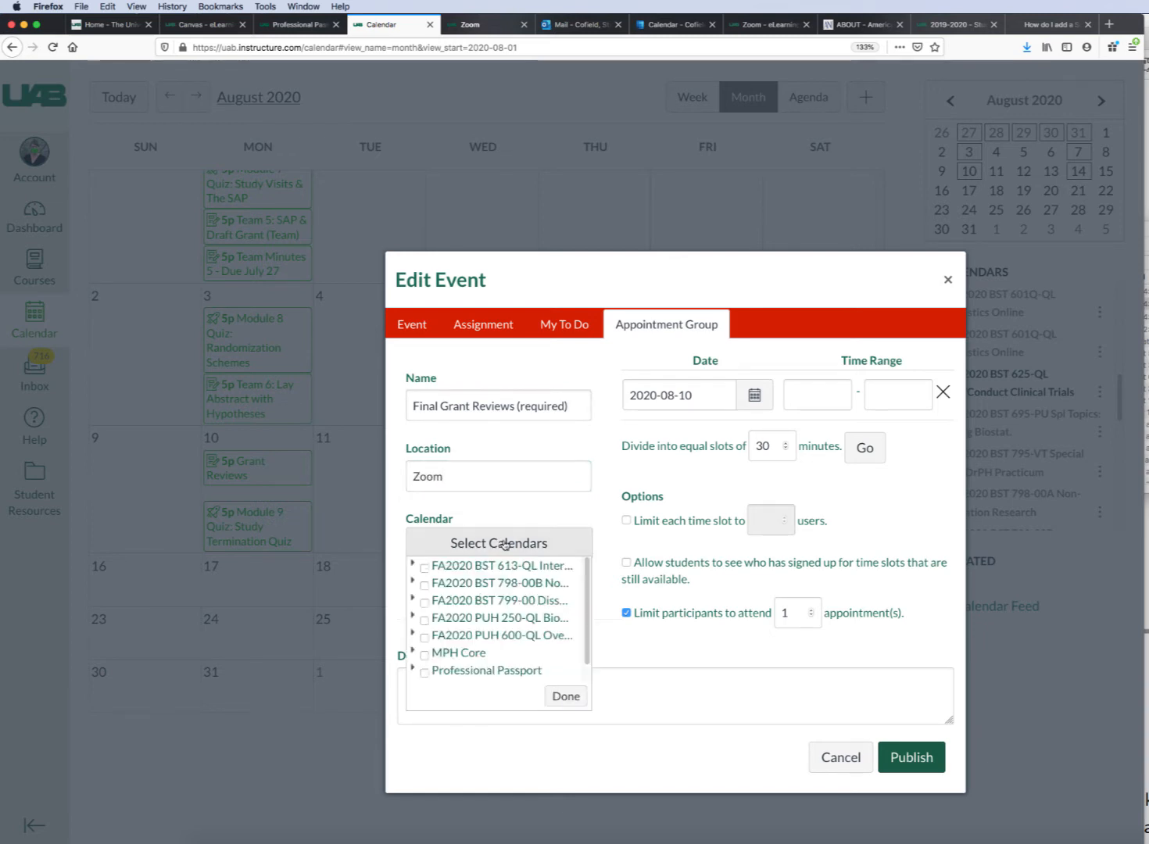
scroll(589, 653, "down", 1)
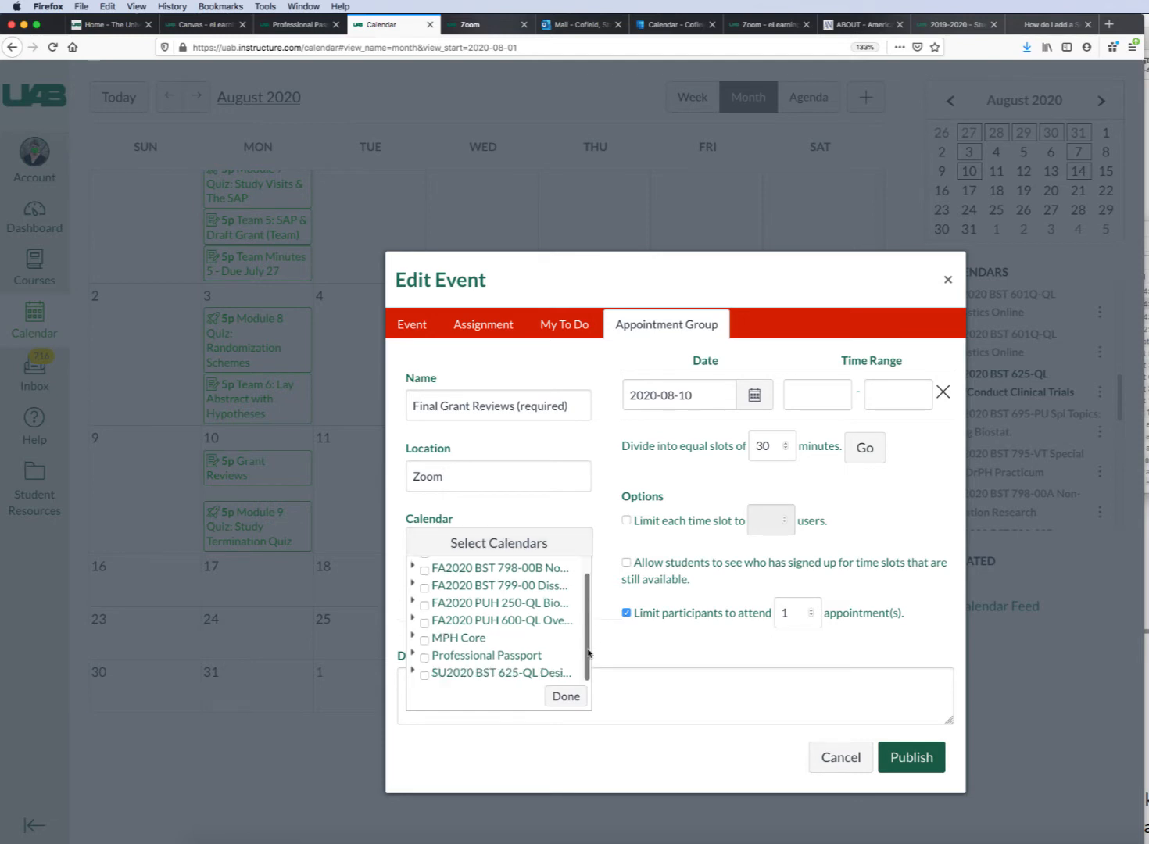
left_click(424, 676)
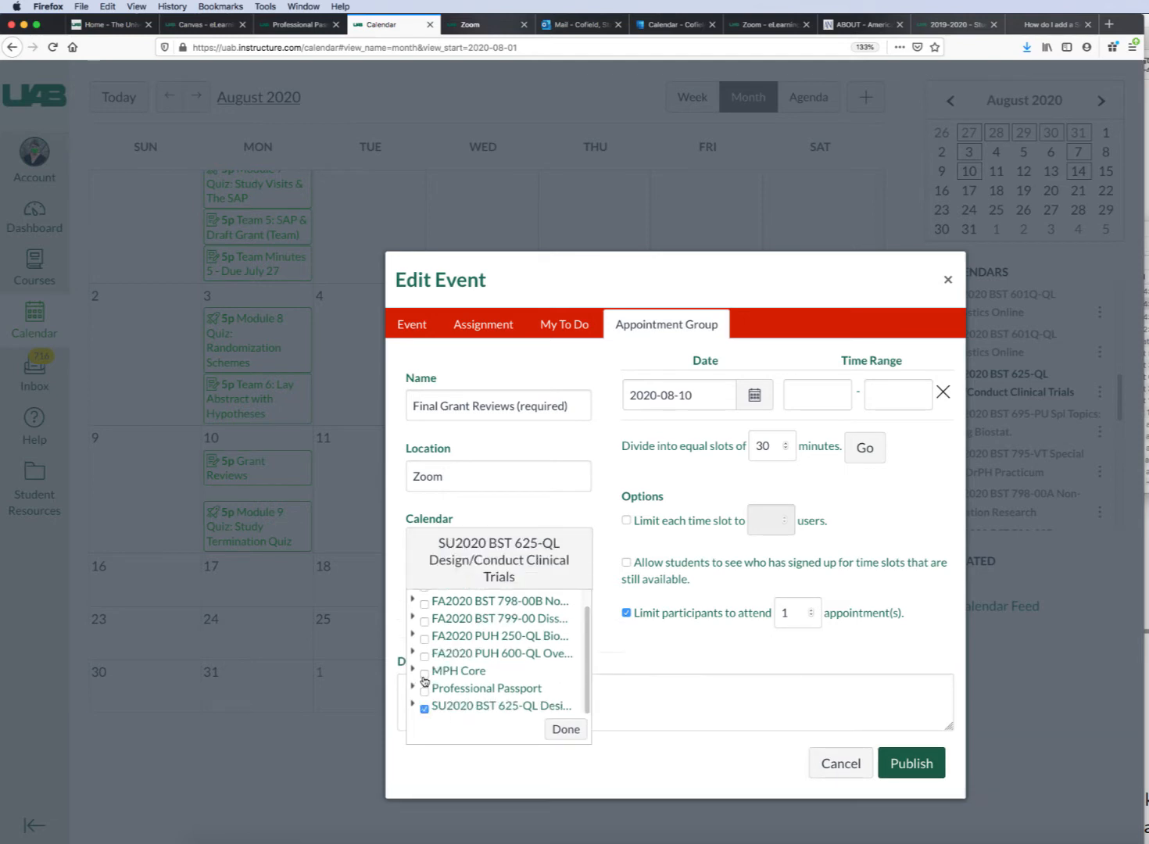
left_click(573, 729)
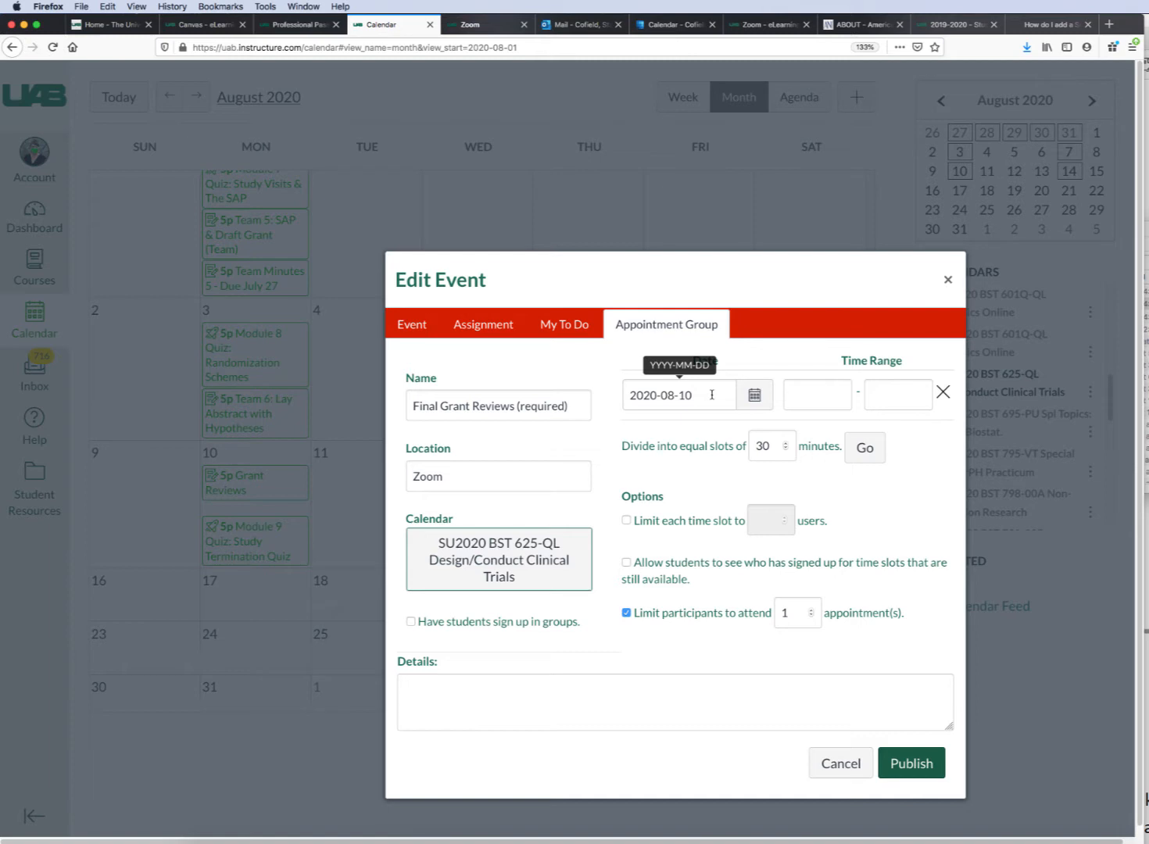
Set the 2020-08-10 time range to 9:00 through 18:00 and remove the blank date row below it.
left_click(817, 393)
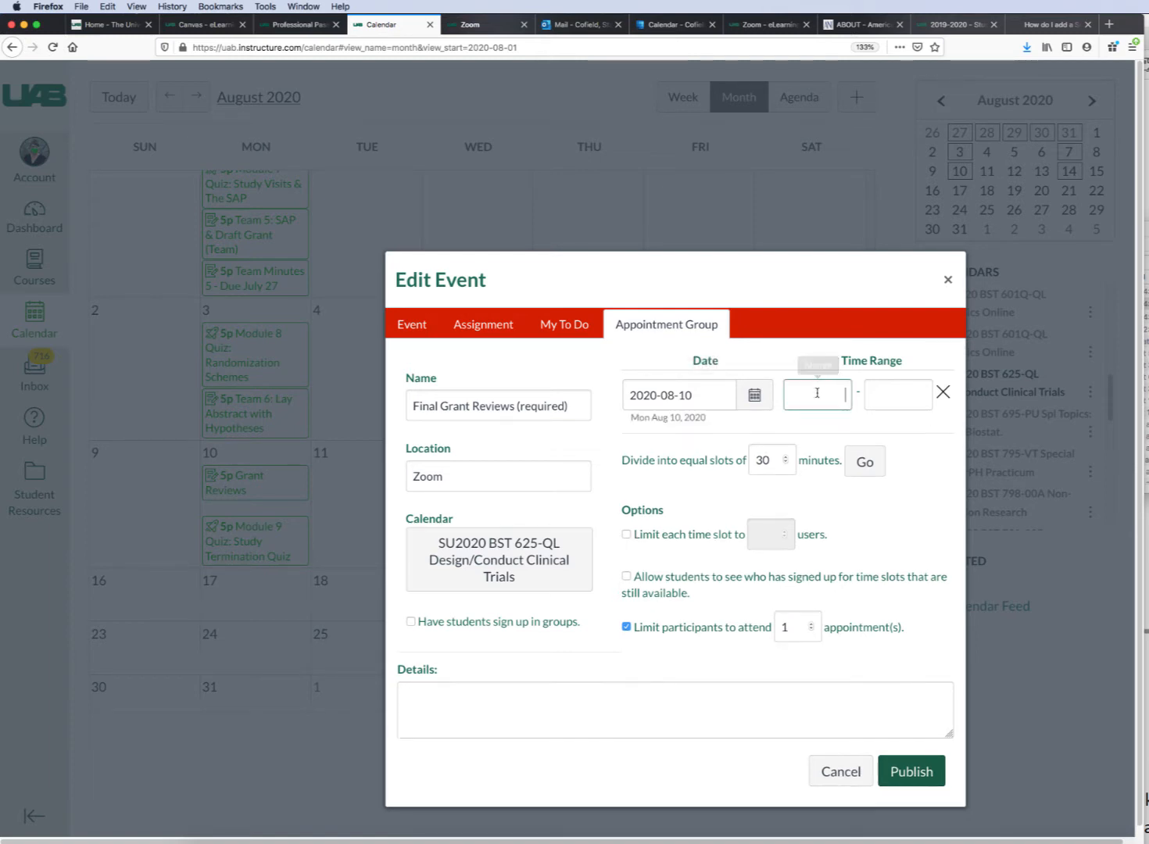
type("9")
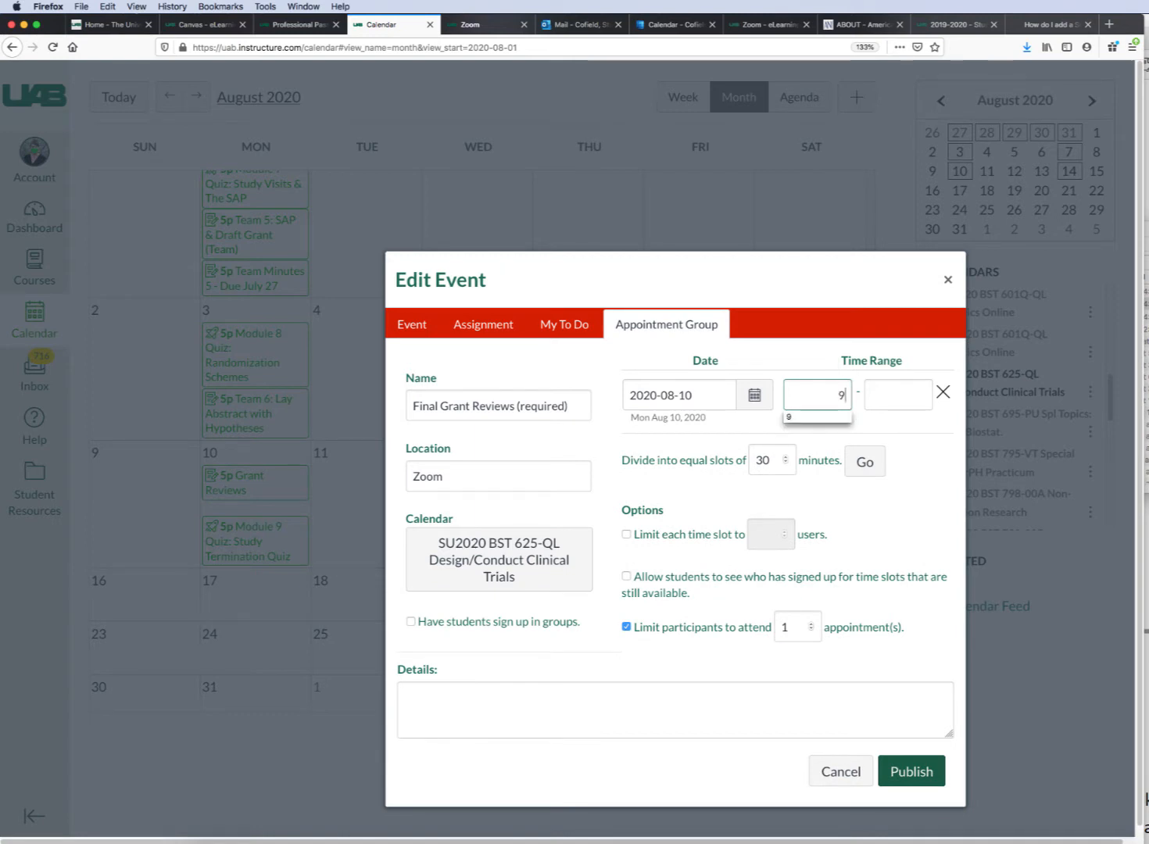
type(":00")
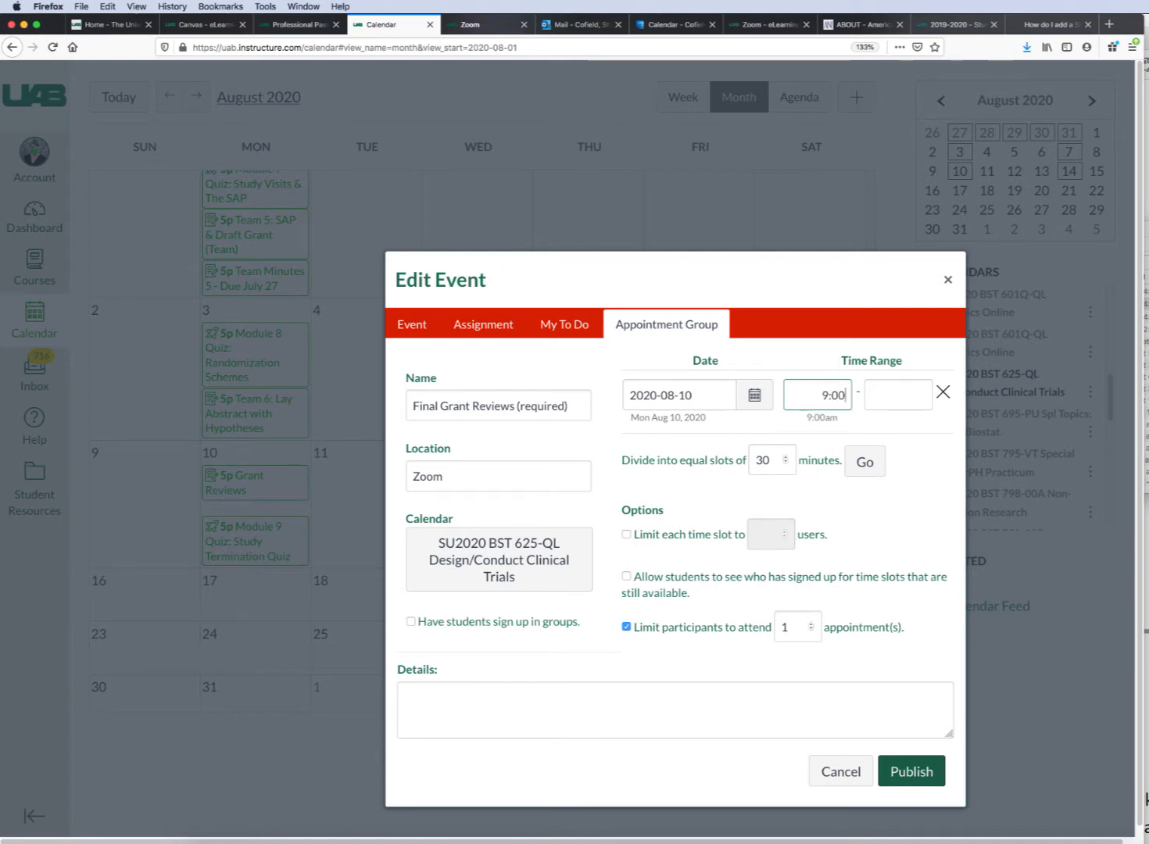
left_click(902, 390)
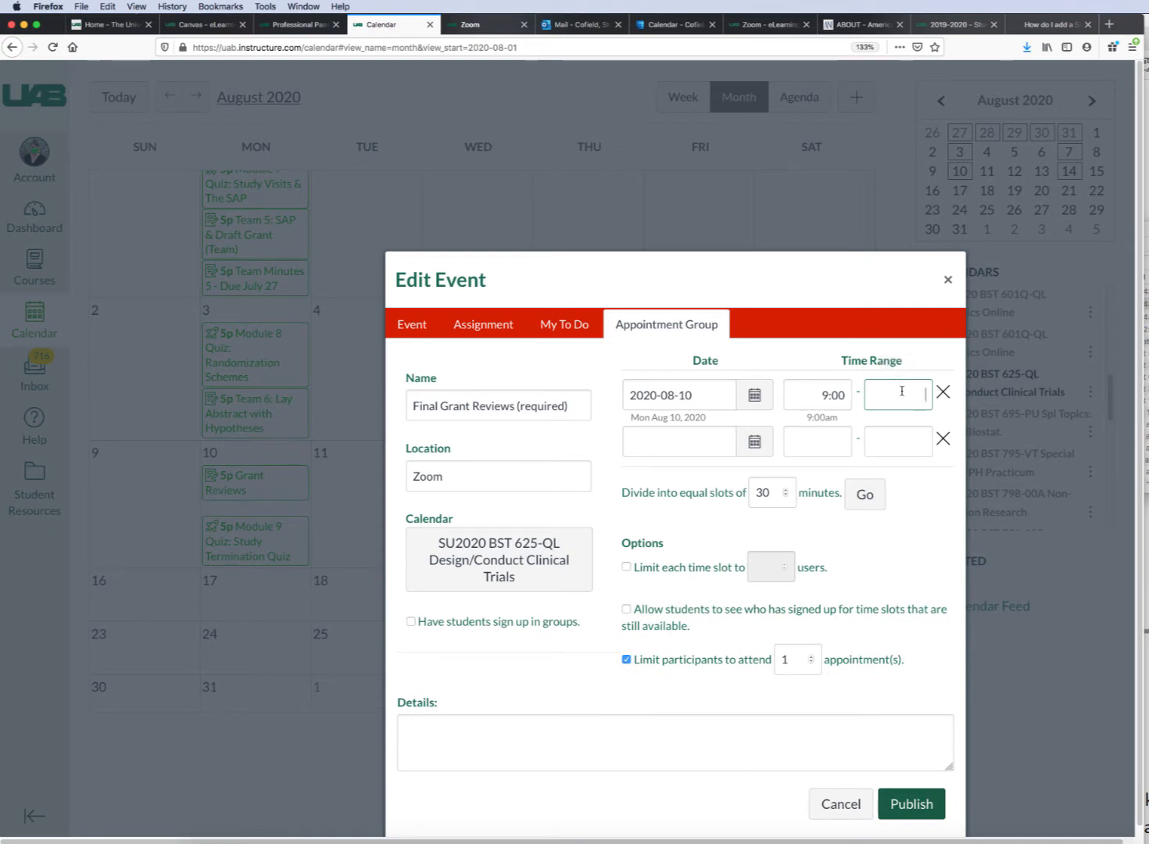
type("18:00")
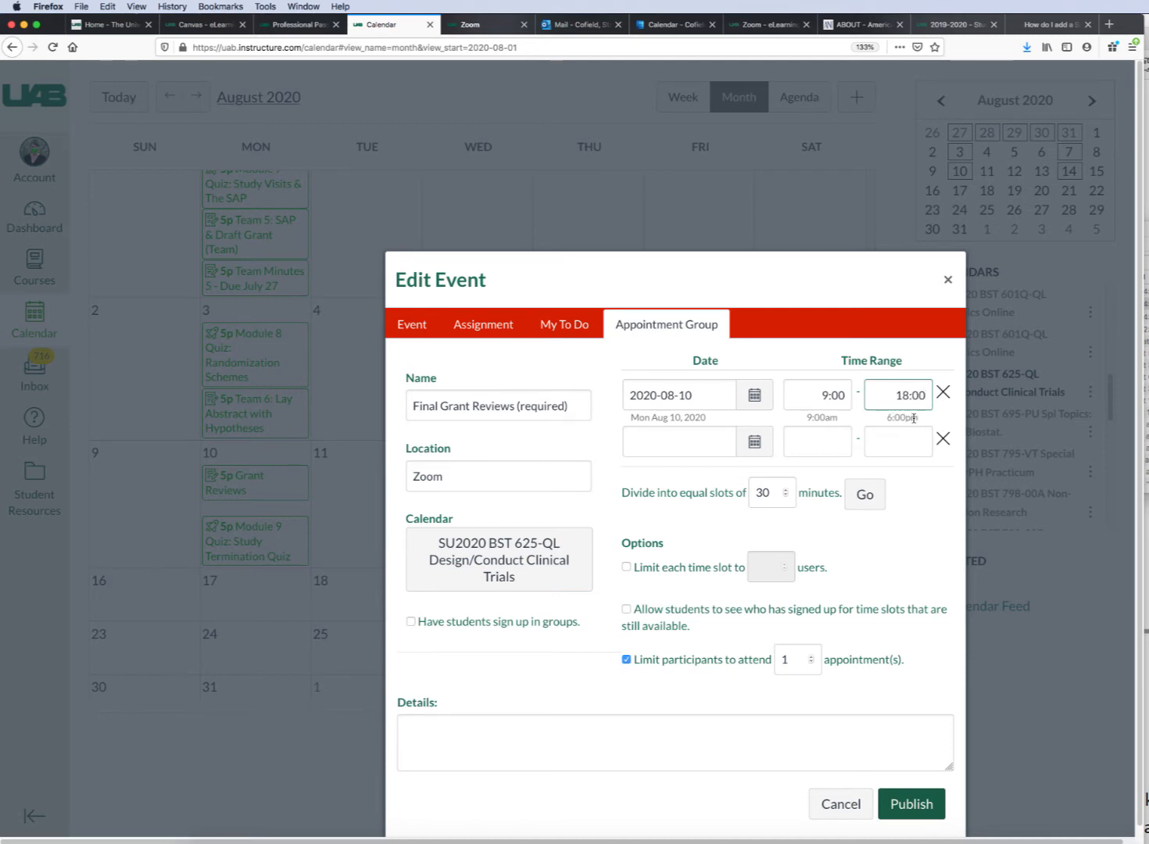
left_click(942, 436)
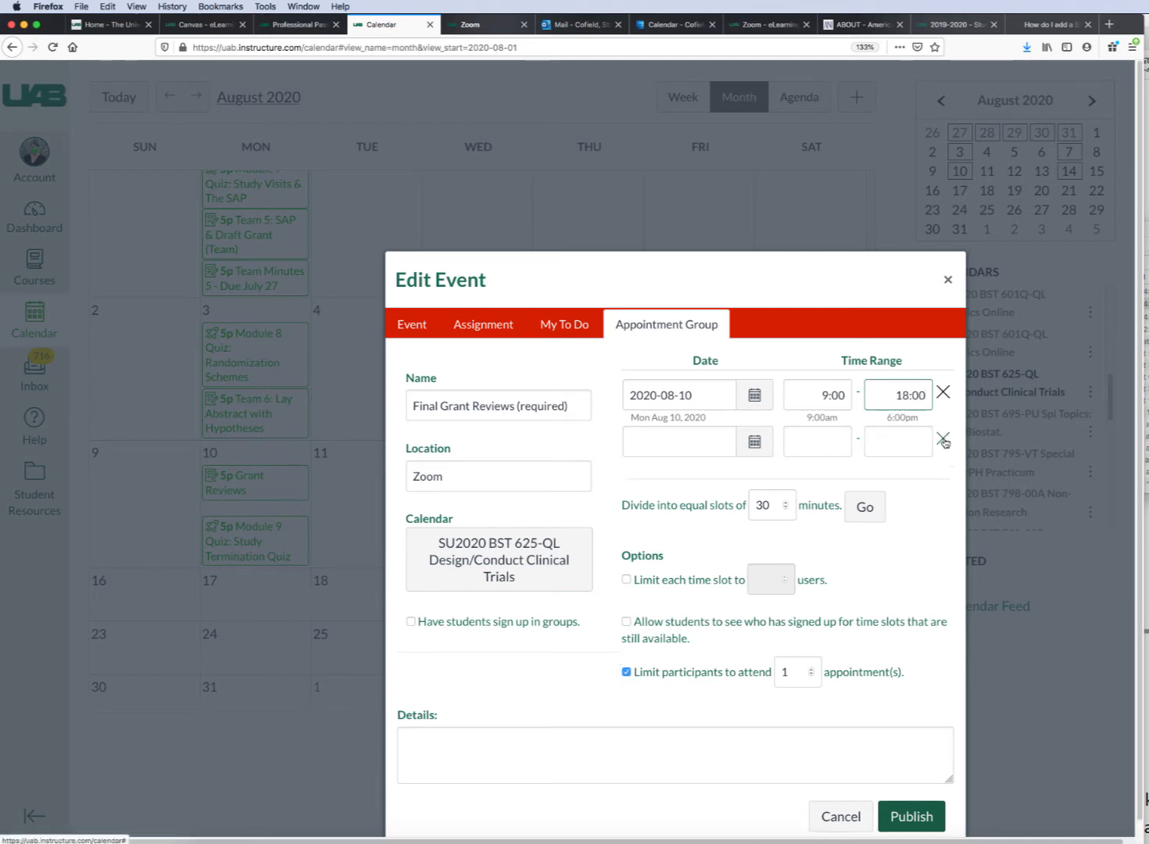
left_click(944, 425)
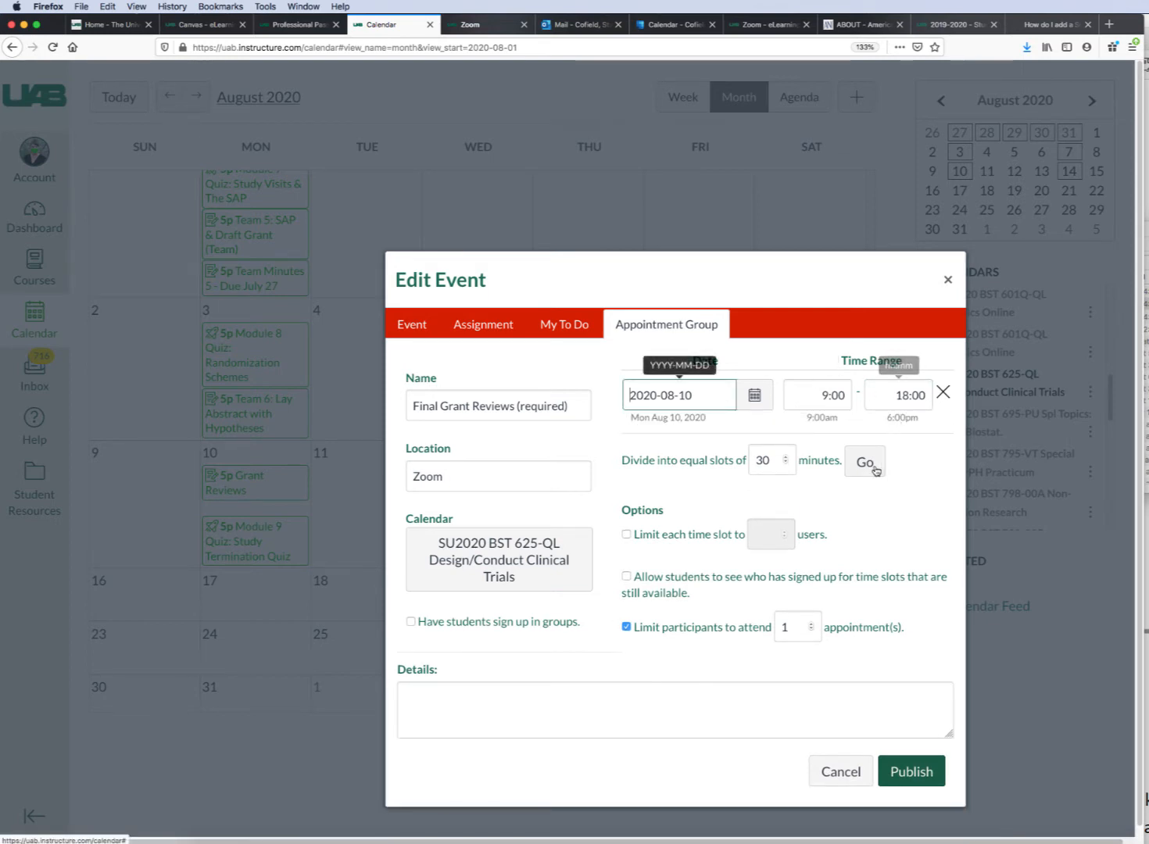
Divide the August 10 time range into equal slots of 60 minutes.
double_click(773, 461)
key("BackSpace")
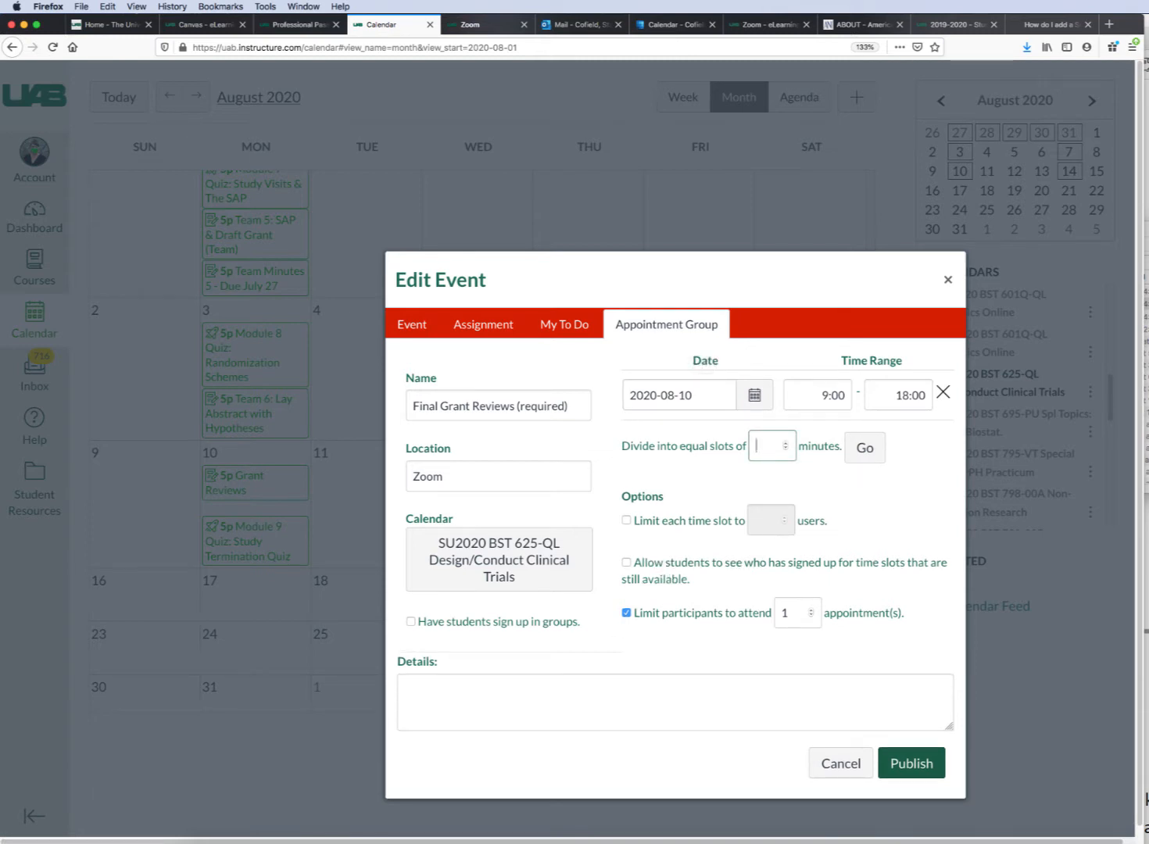
type("60")
left_click(871, 450)
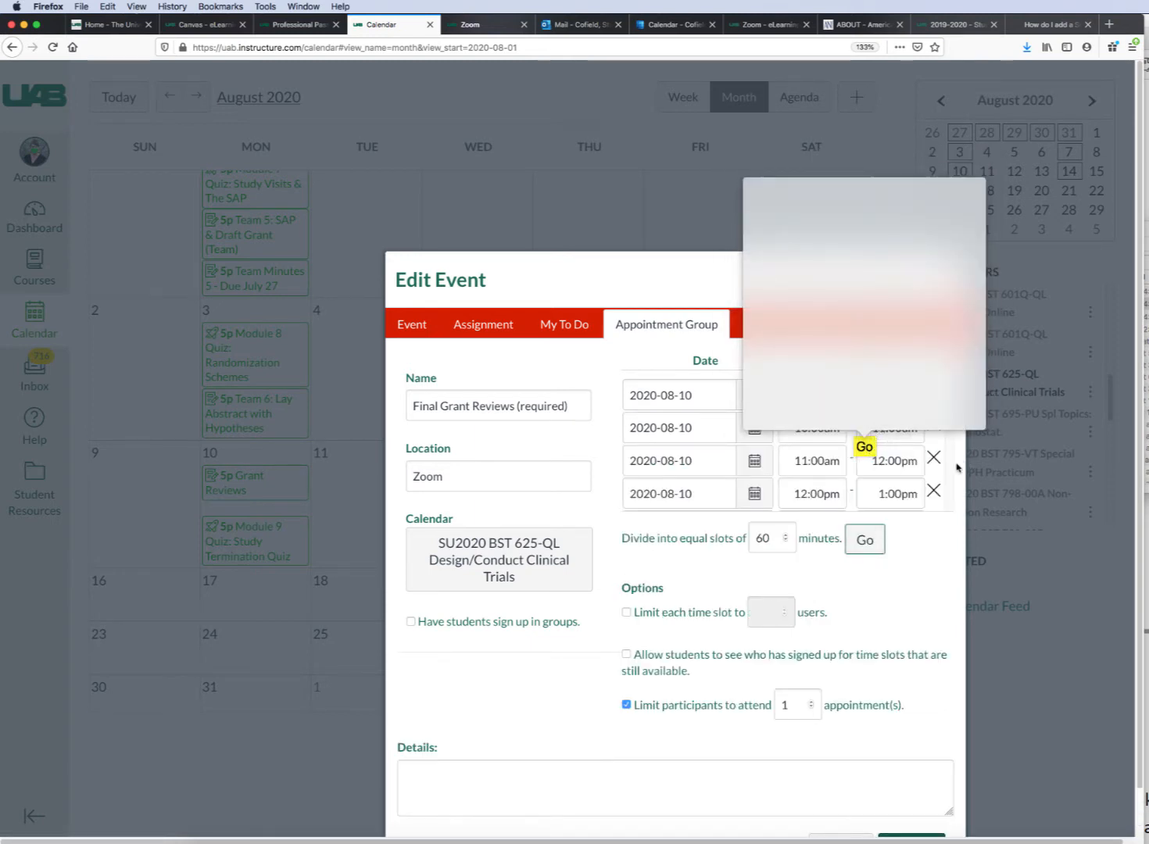
Remove the blank row at the end of the time slot list.
scroll(956, 468, "down", 3)
left_click_drag(952, 467, 945, 500)
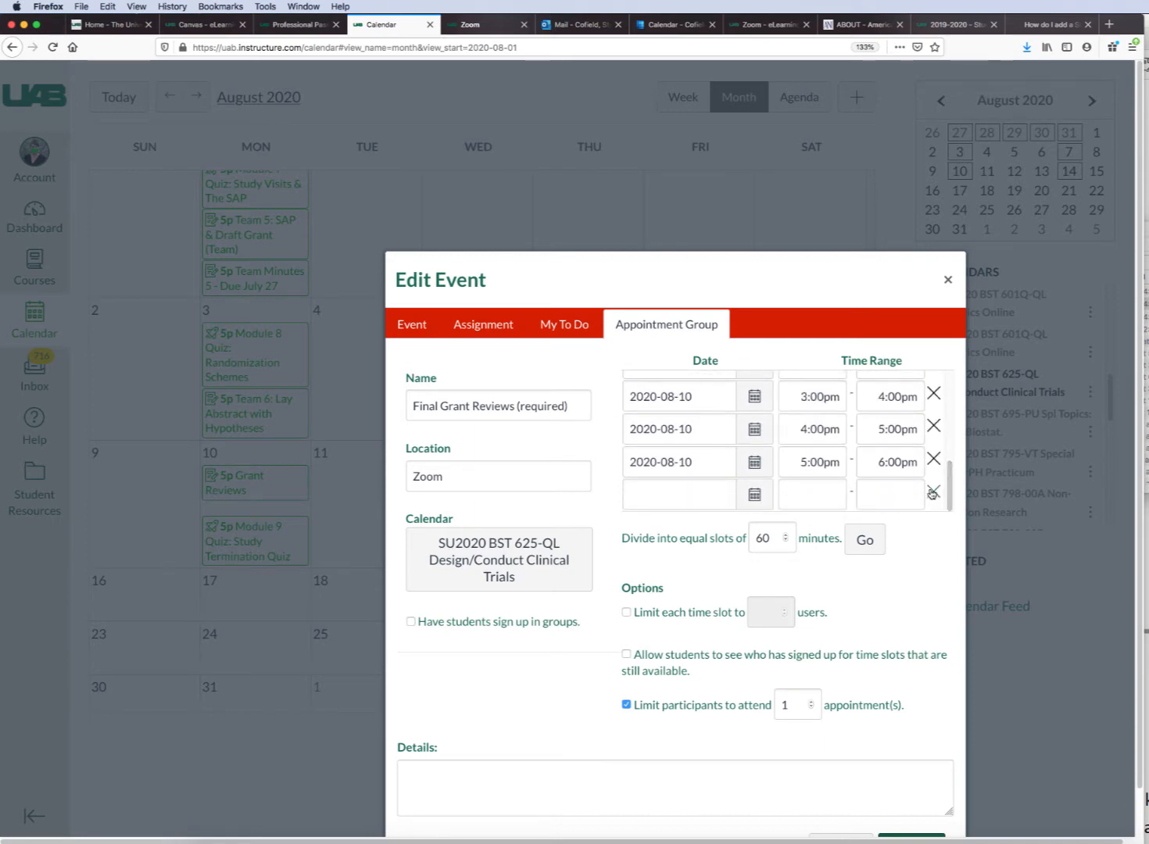
scroll(933, 490, "down", 1)
left_click(934, 481)
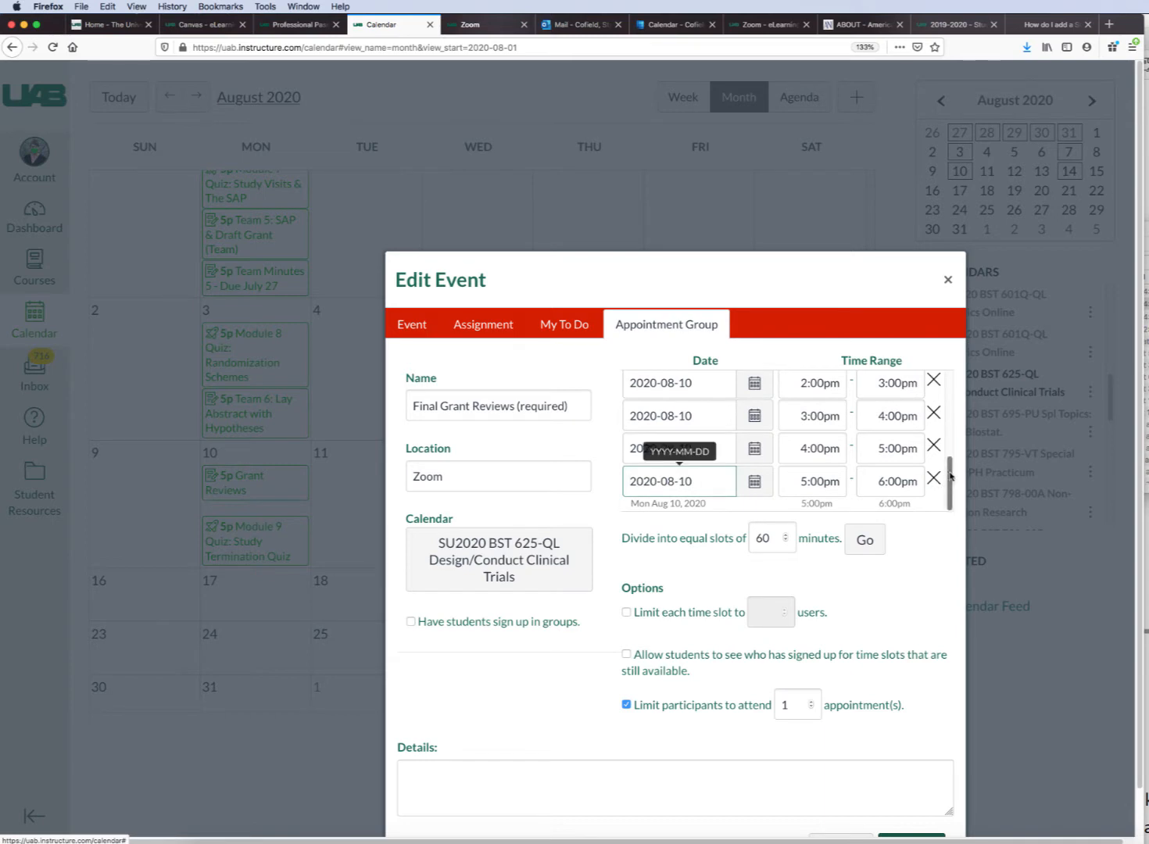
scroll(677, 462, "up", 5)
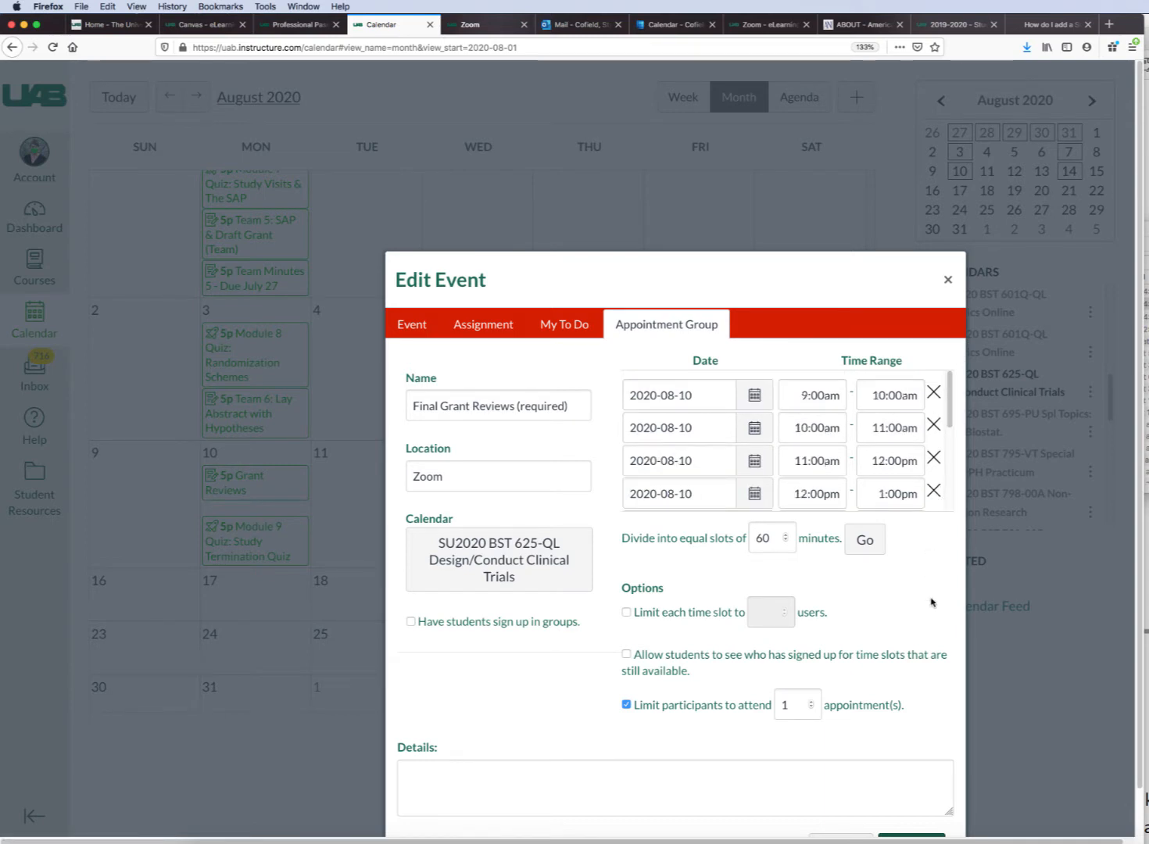
Leave the time slots without a user limit and turn off the limit on appointments per participant.
left_click(626, 614)
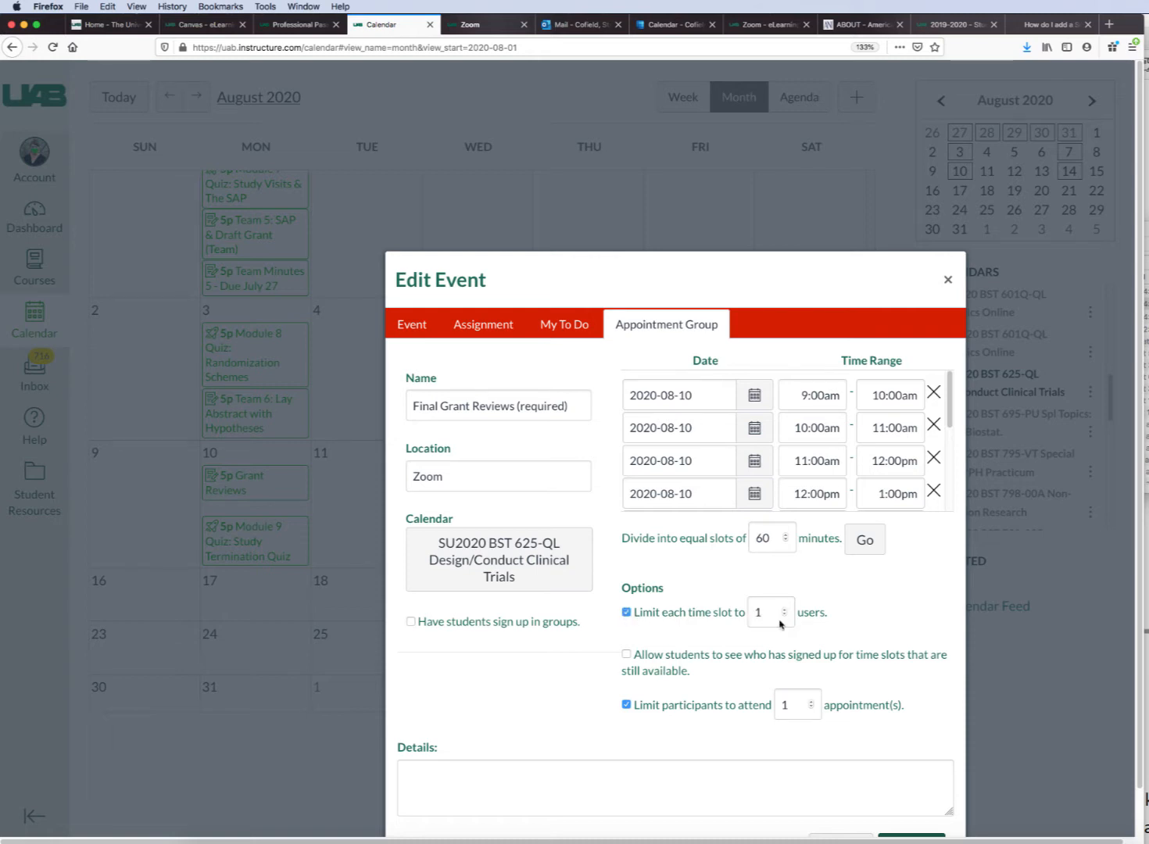
left_click(628, 613)
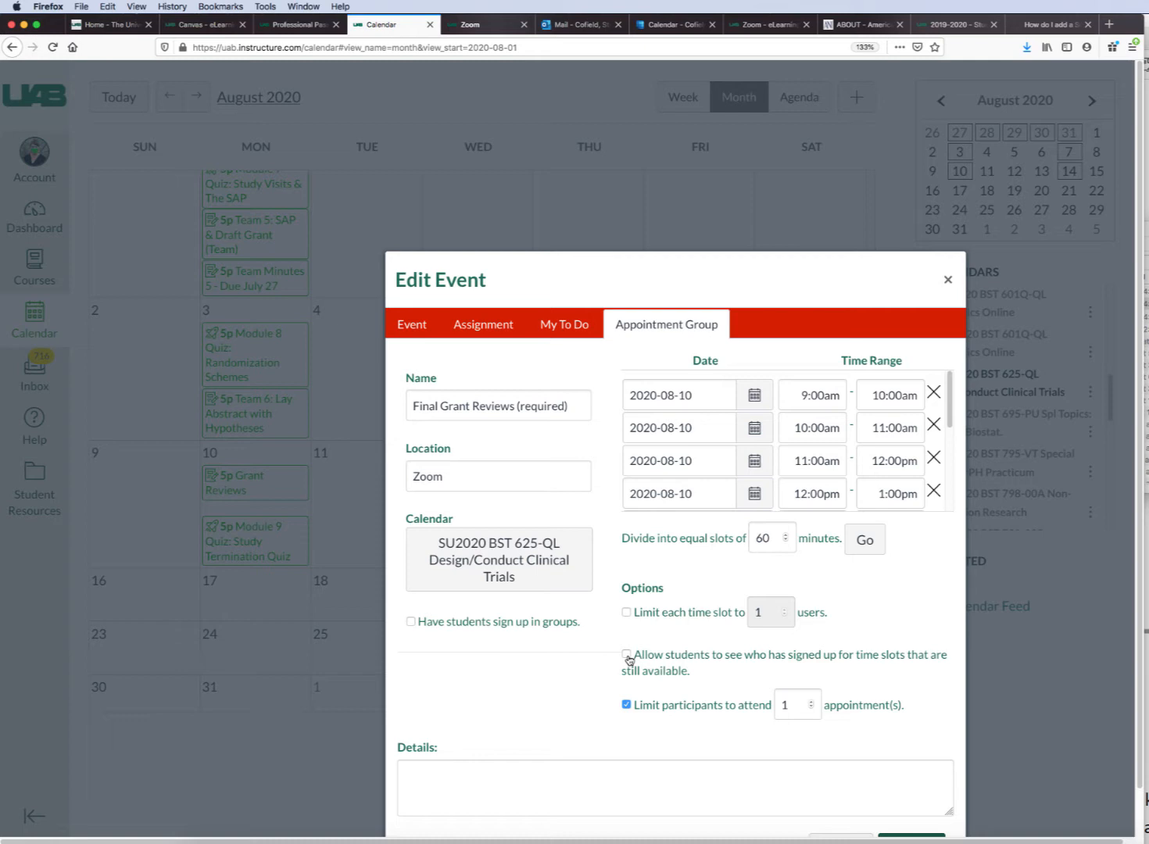
left_click(627, 706)
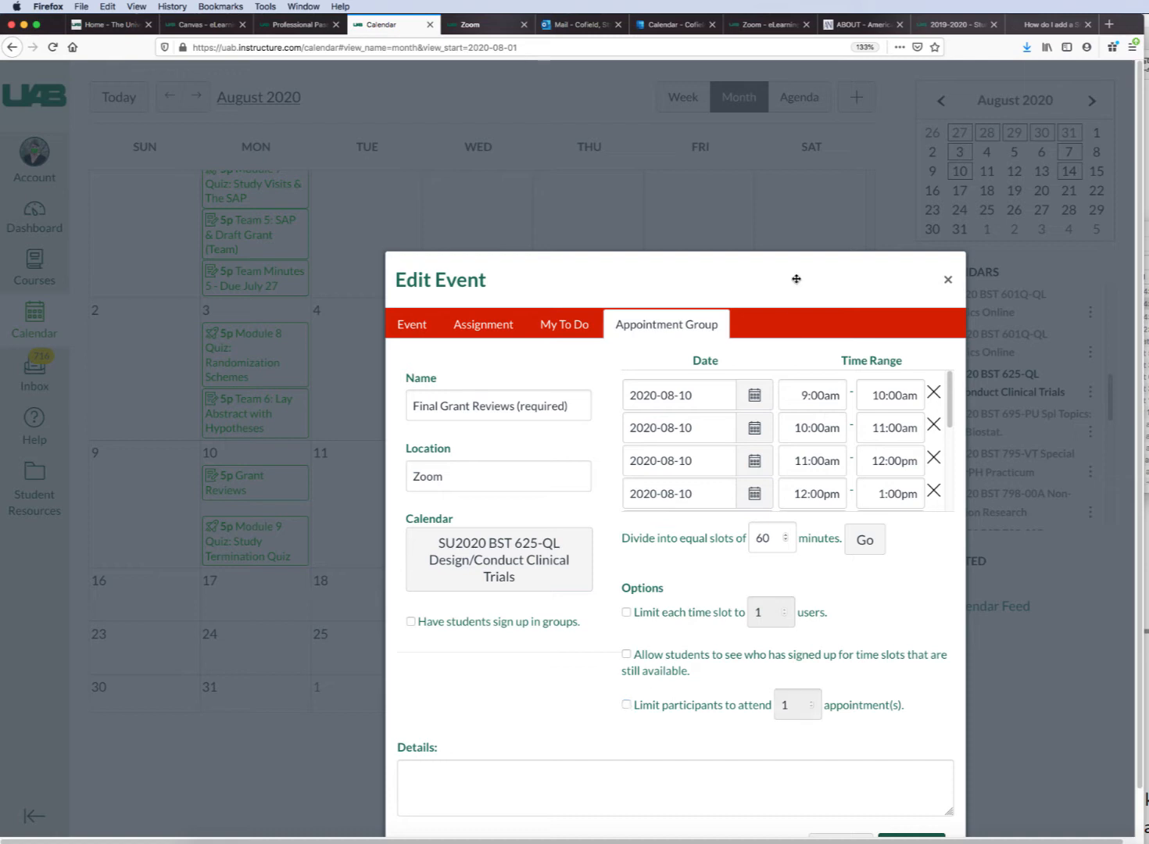
Enter the details 'Please select times that you can be available for mock grant reviews. Attendance is required for at least 1 review.'.
left_click_drag(796, 276, 803, 183)
left_click(512, 693)
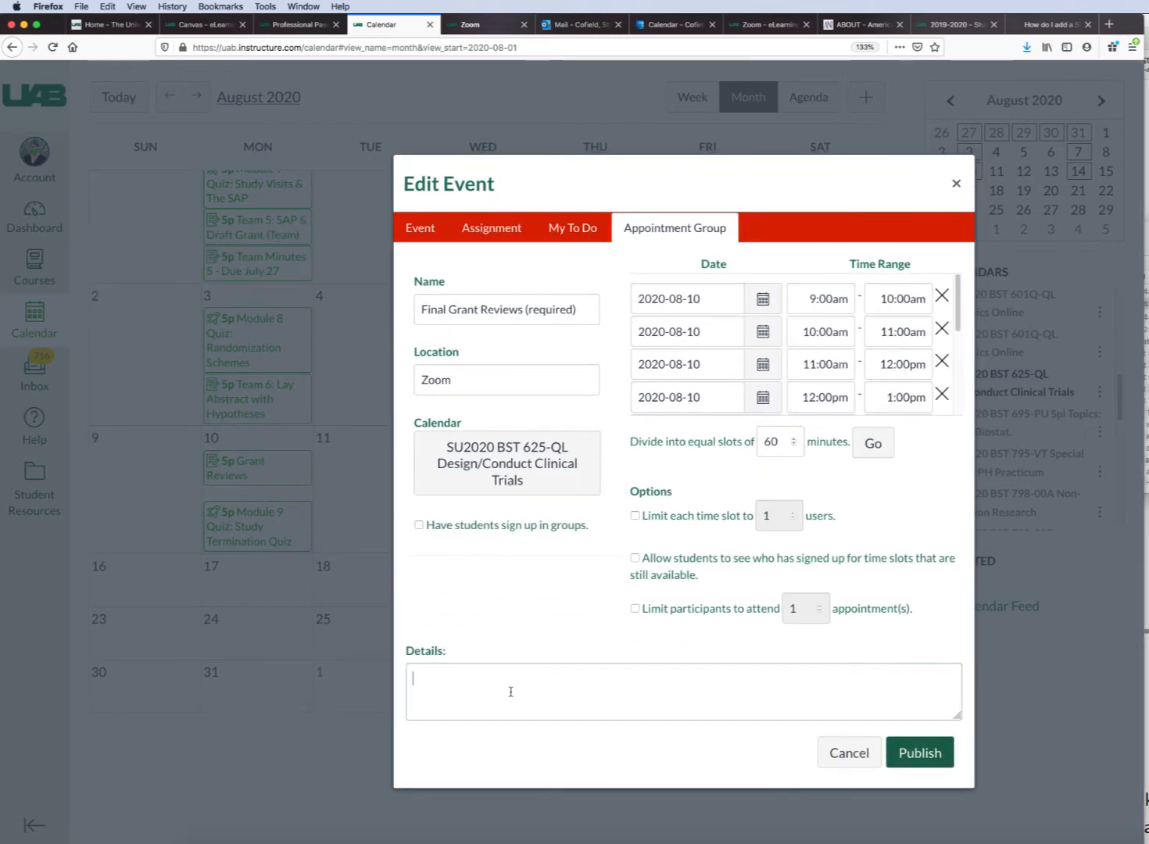
type("Please")
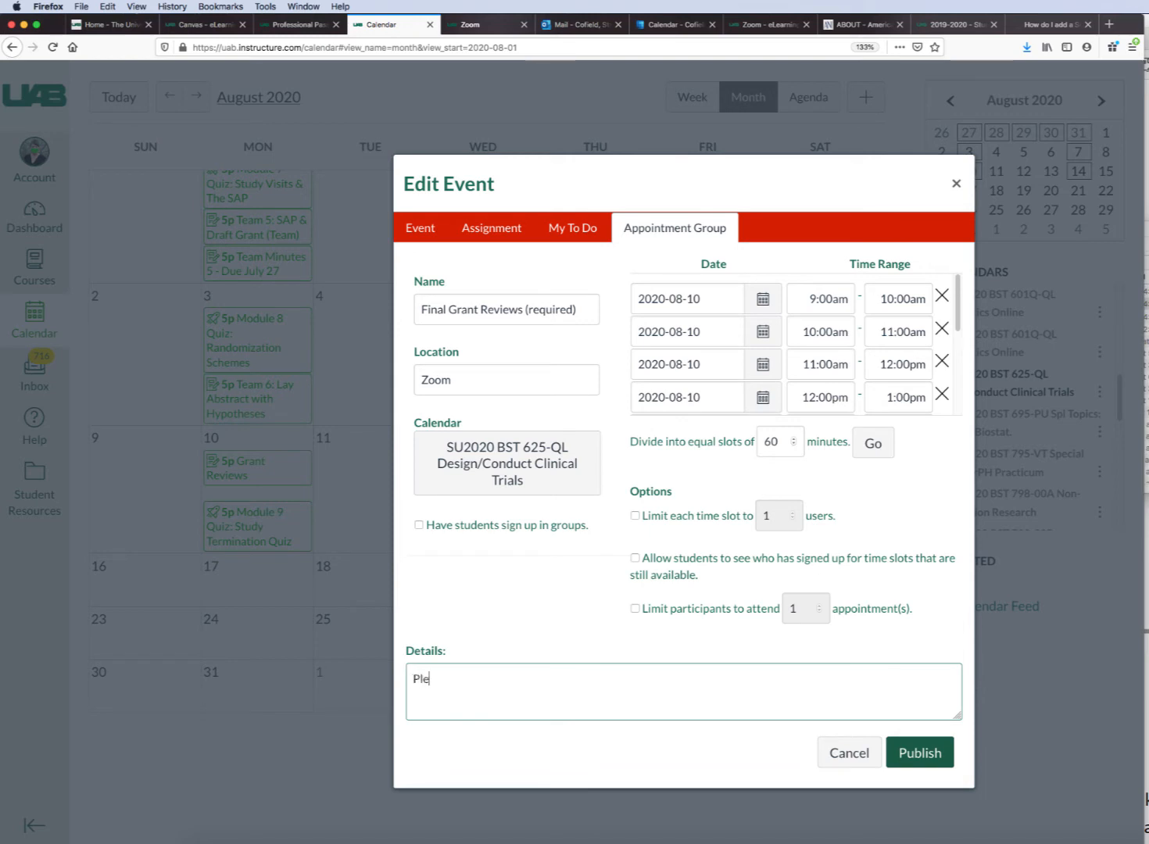
type("t times that you can be available for mock grant reviews. Attendance is required for at least 1 review.")
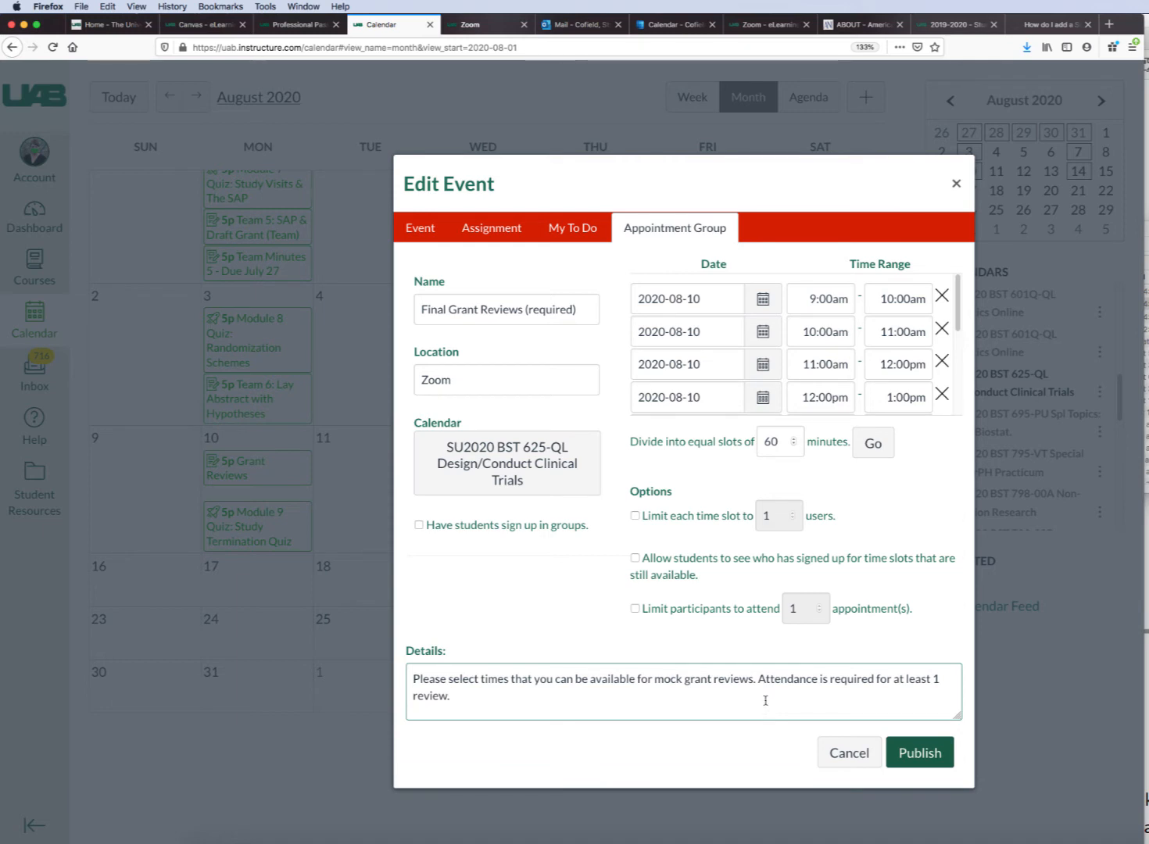
Publish the Final Grant Reviews (required) appointment group with its August 10 time slots.
left_click(910, 755)
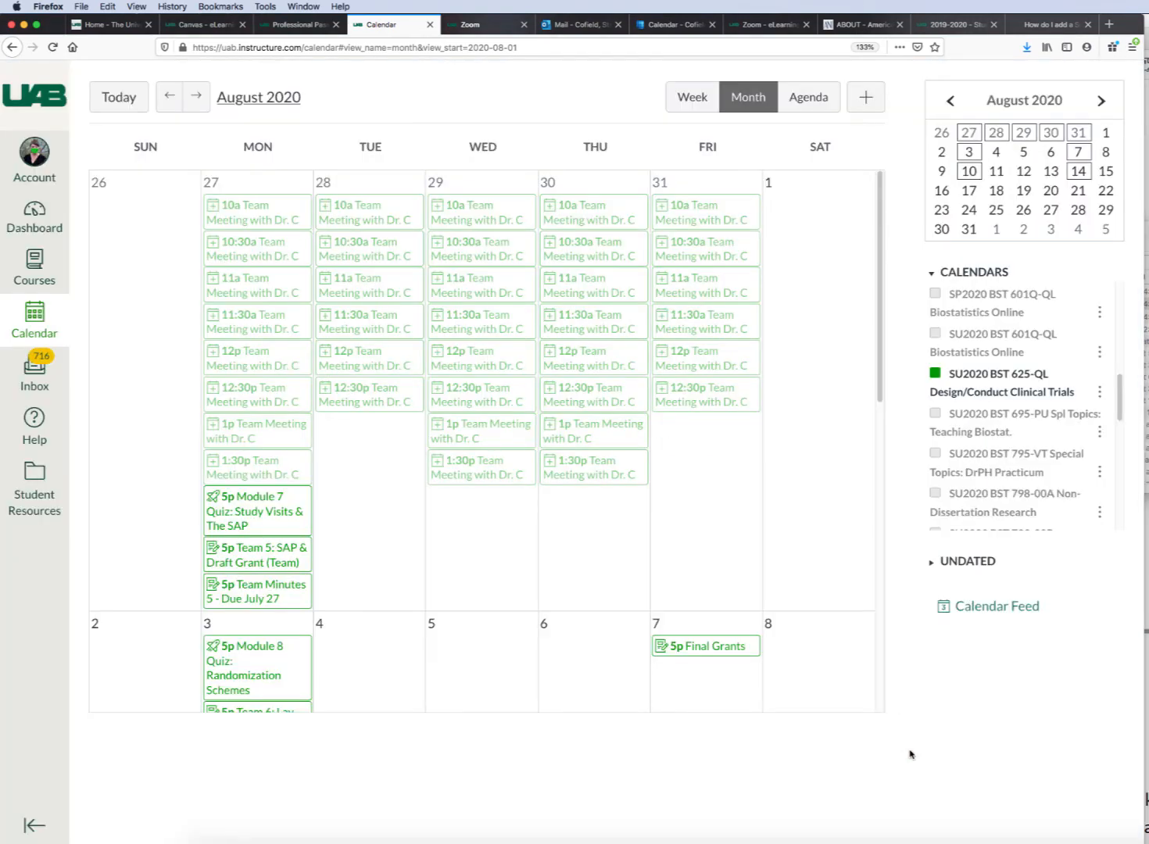
left_click_drag(879, 368, 839, 584)
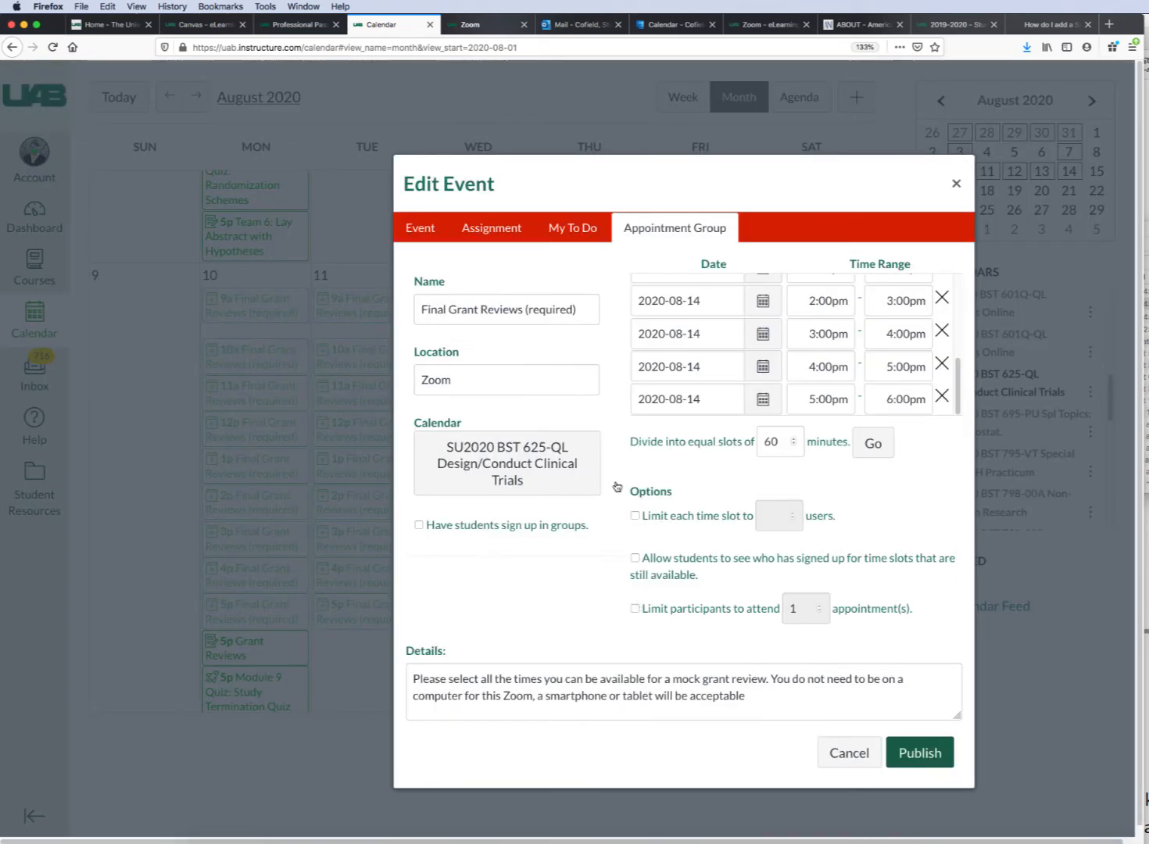
left_click(420, 527)
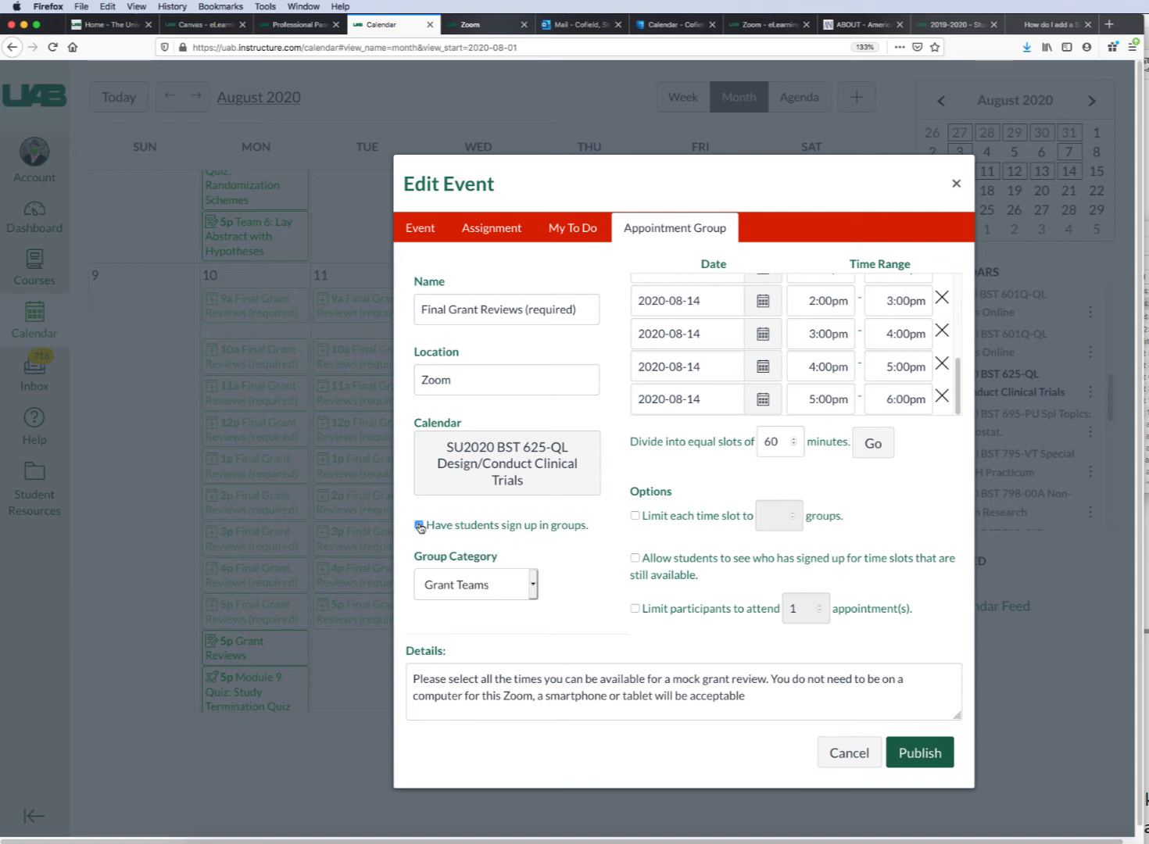
left_click(534, 585)
left_click(533, 580)
left_click(419, 527)
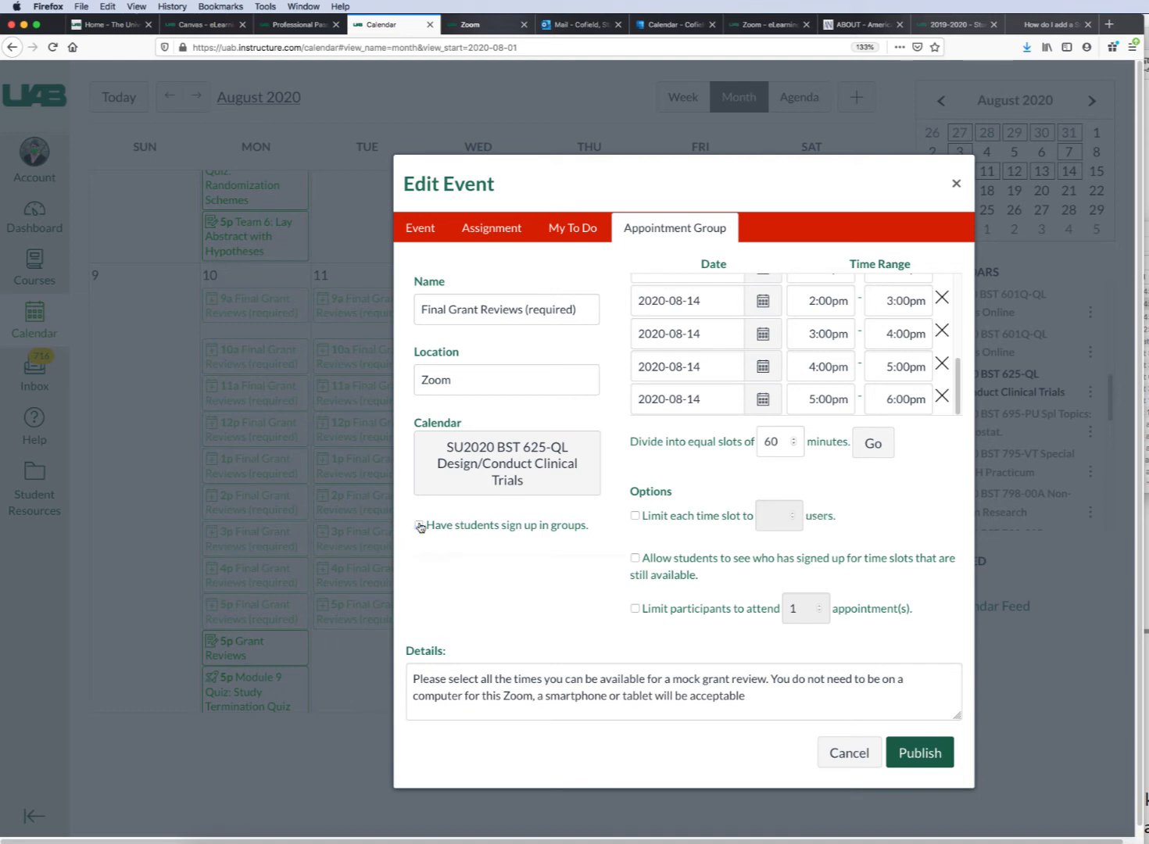
Publish the Final Grant Reviews (required) appointment group with time slots through August 14 and individual sign-up.
left_click(939, 758)
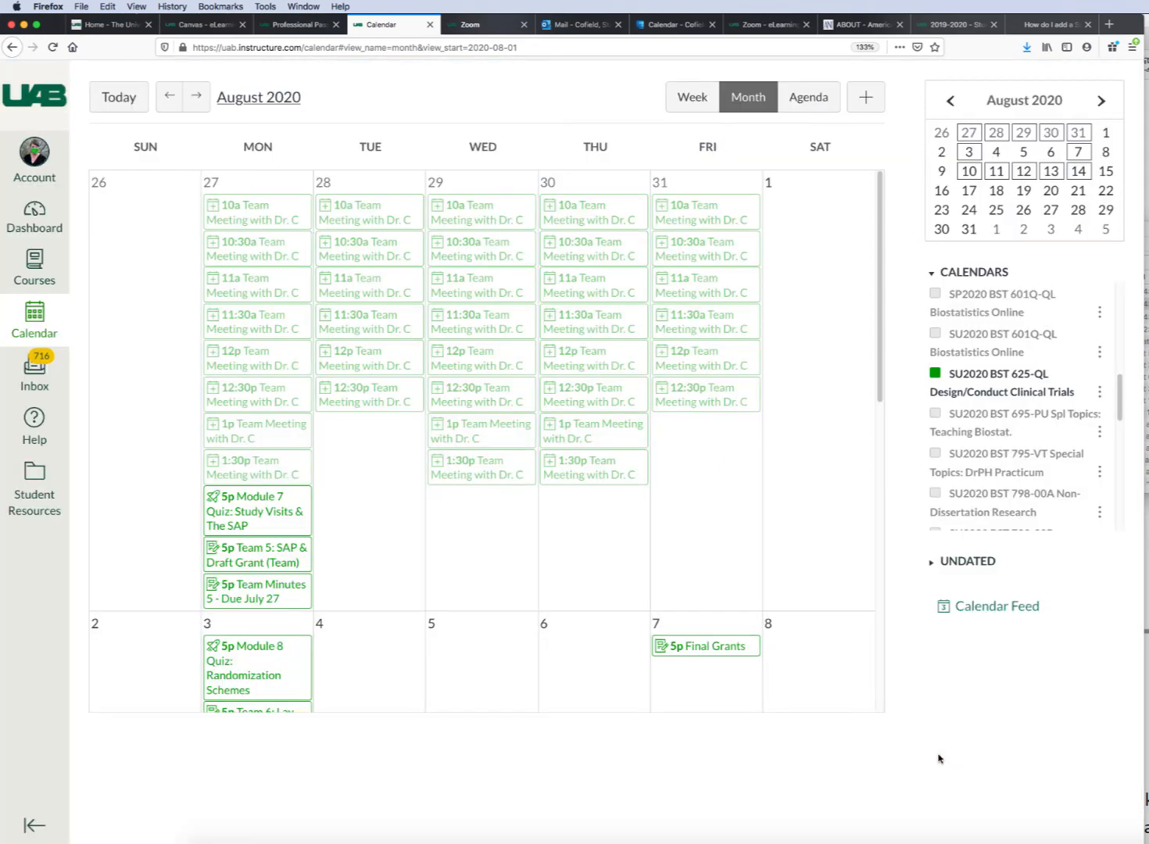
left_click_drag(880, 295, 891, 252)
Enter Student View from the SU2020 BST 625-QL Design/Conduct Clinical Trials course and show the August 2020 calendar.
left_click(39, 278)
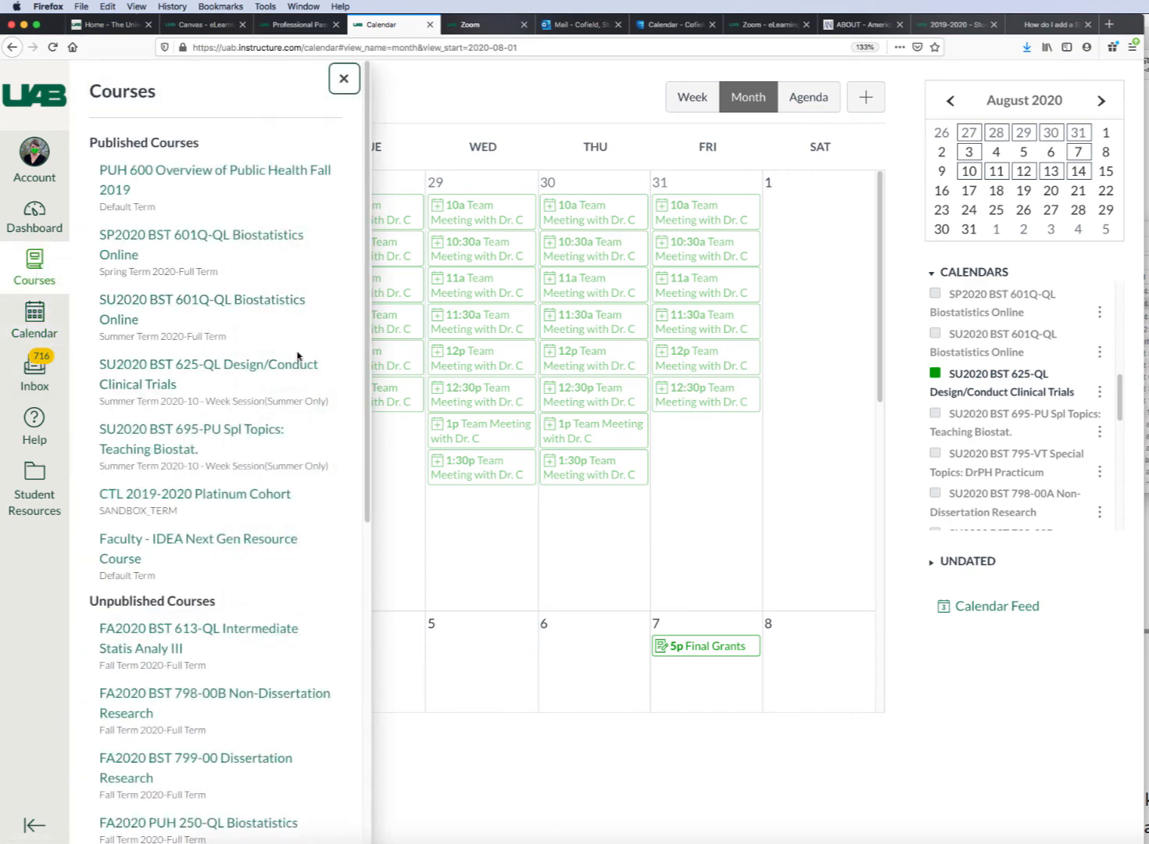
left_click(260, 371)
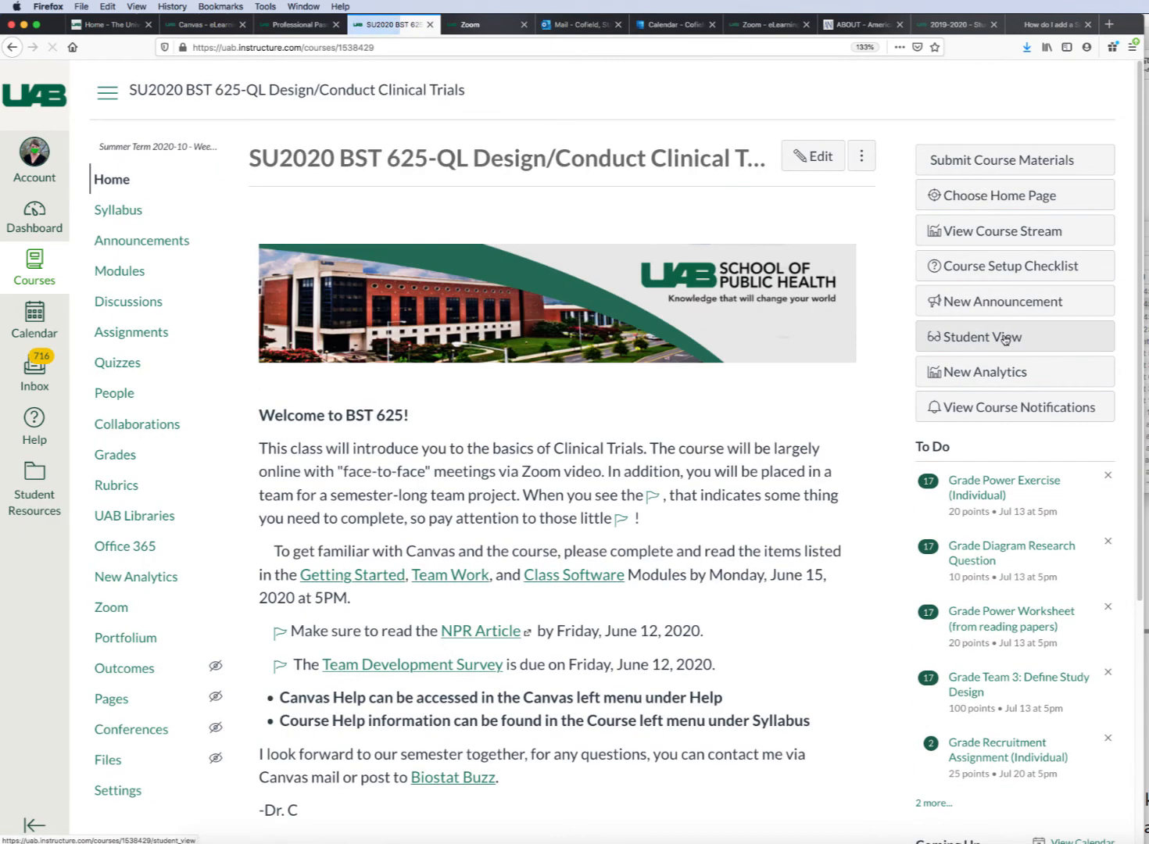
left_click(1006, 339)
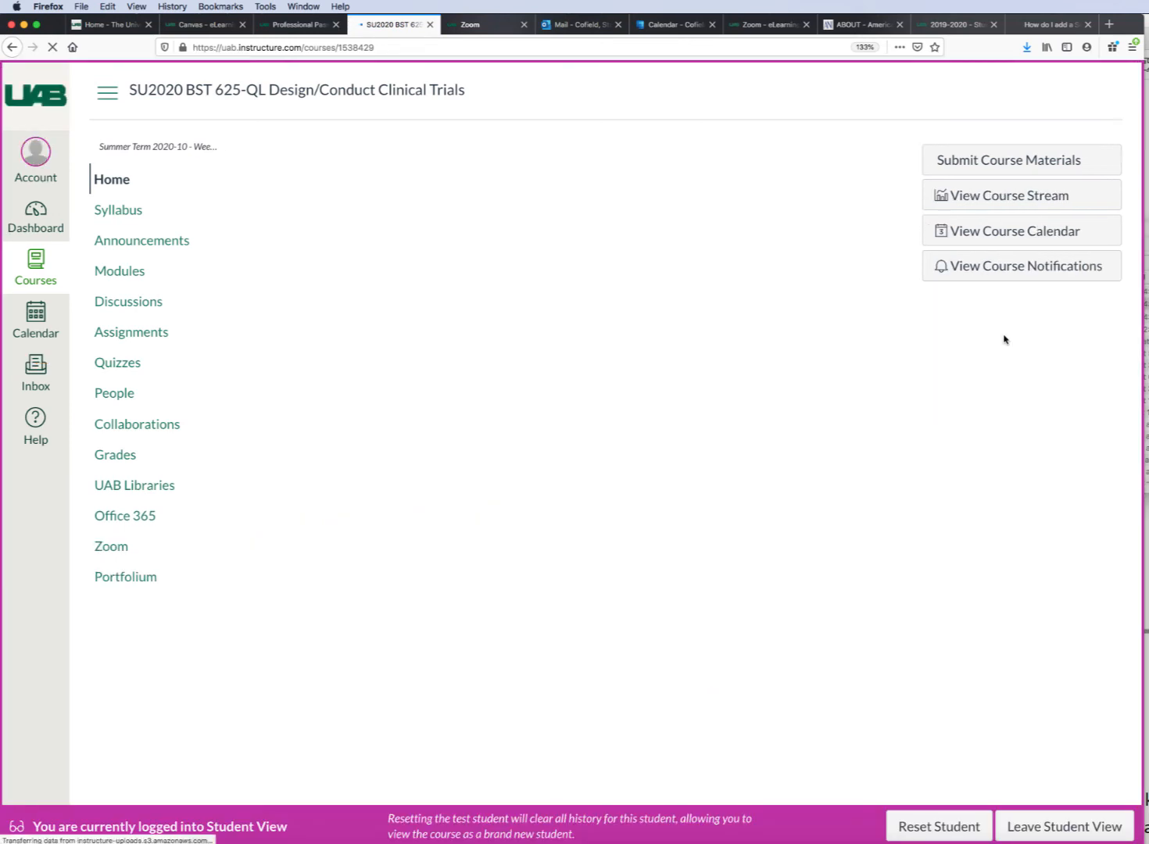
left_click(26, 326)
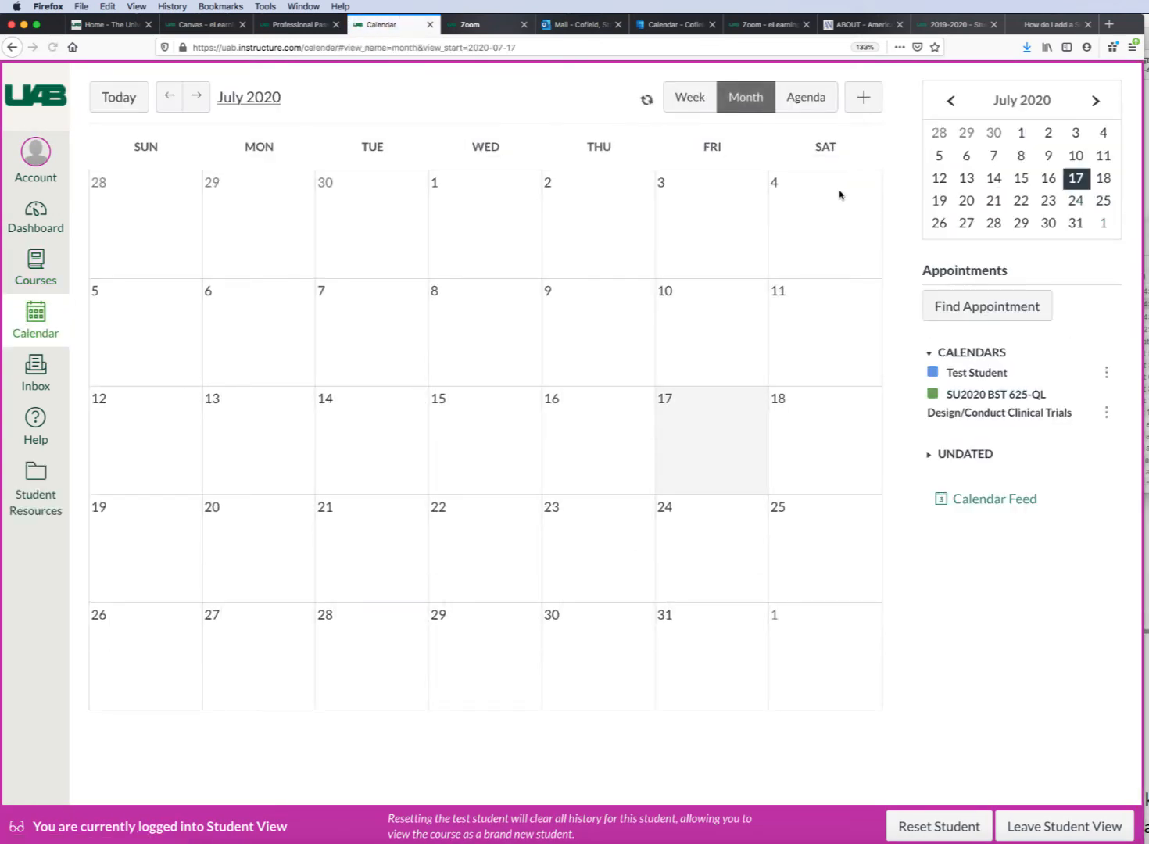
left_click(197, 101)
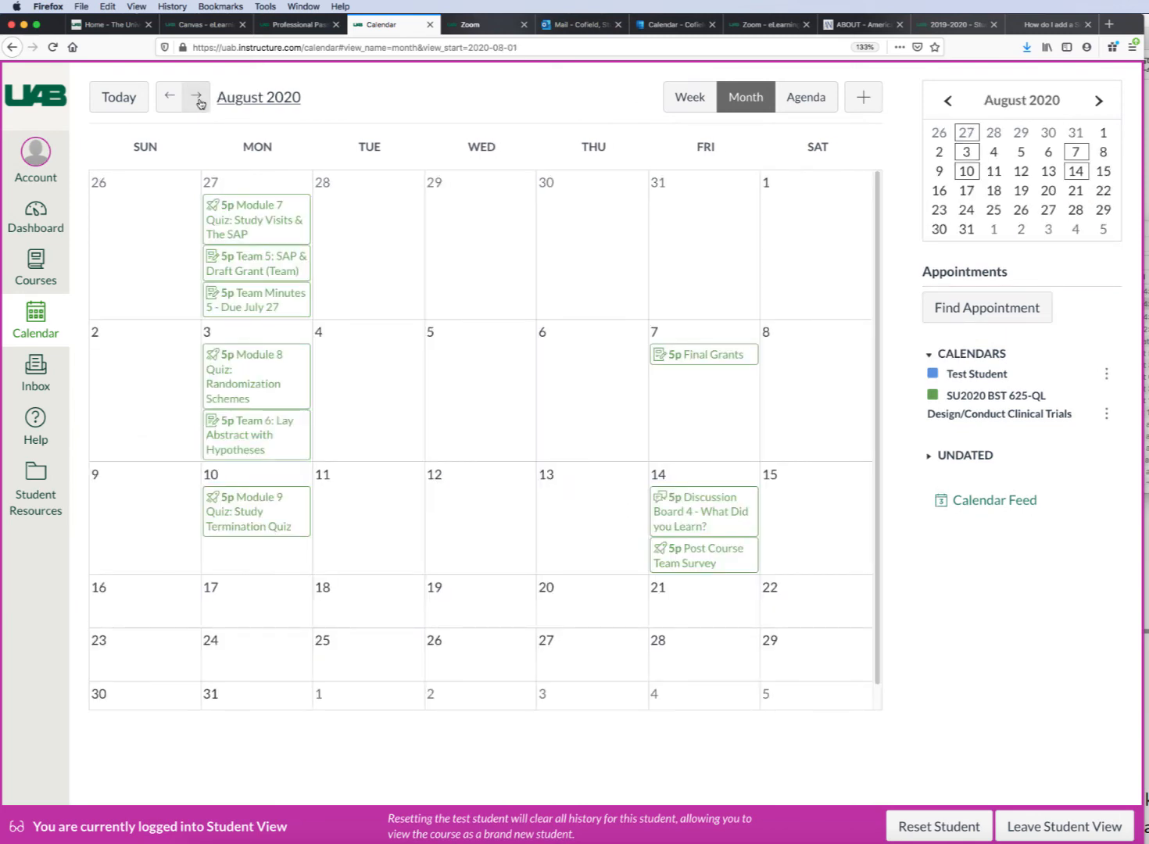
Find appointments for SU2020 BST 625-QL Design/Conduct Clinical Trials and reserve the August 13 9am Final Grant Reviews slot.
left_click(1005, 310)
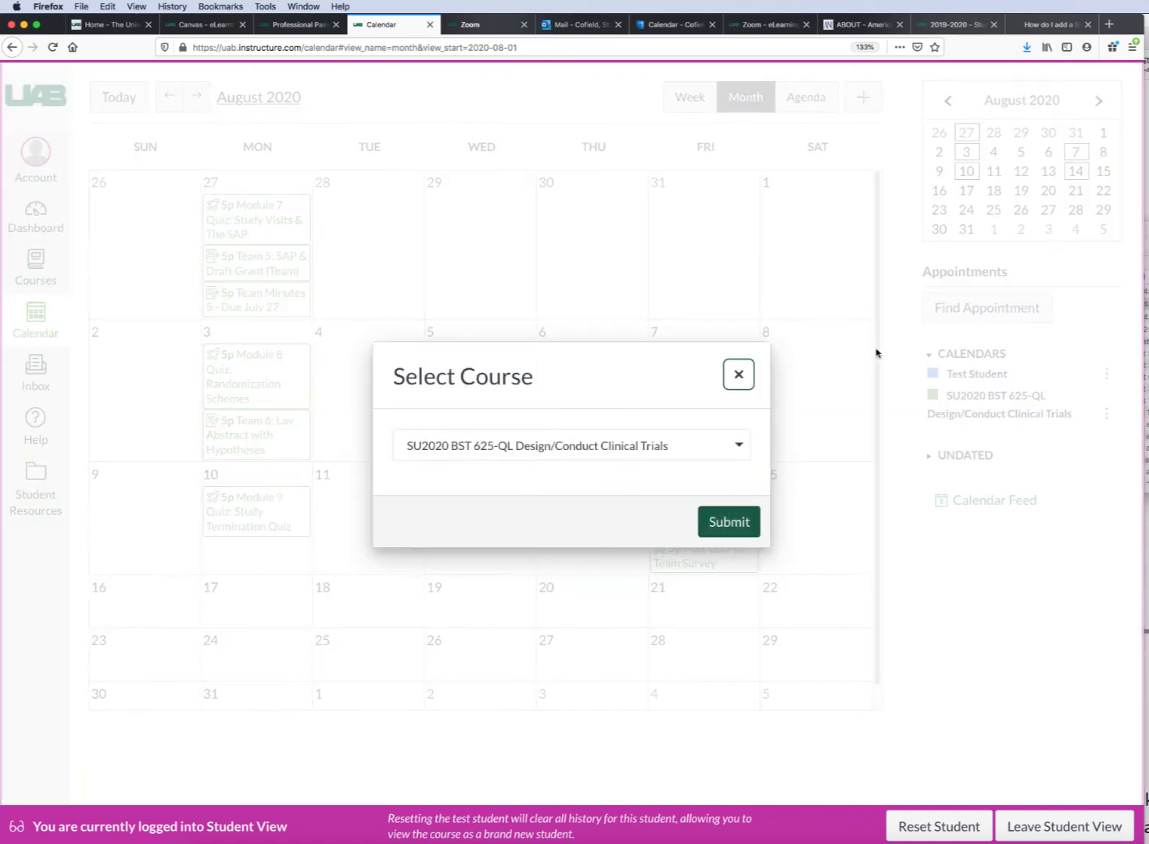
left_click(724, 522)
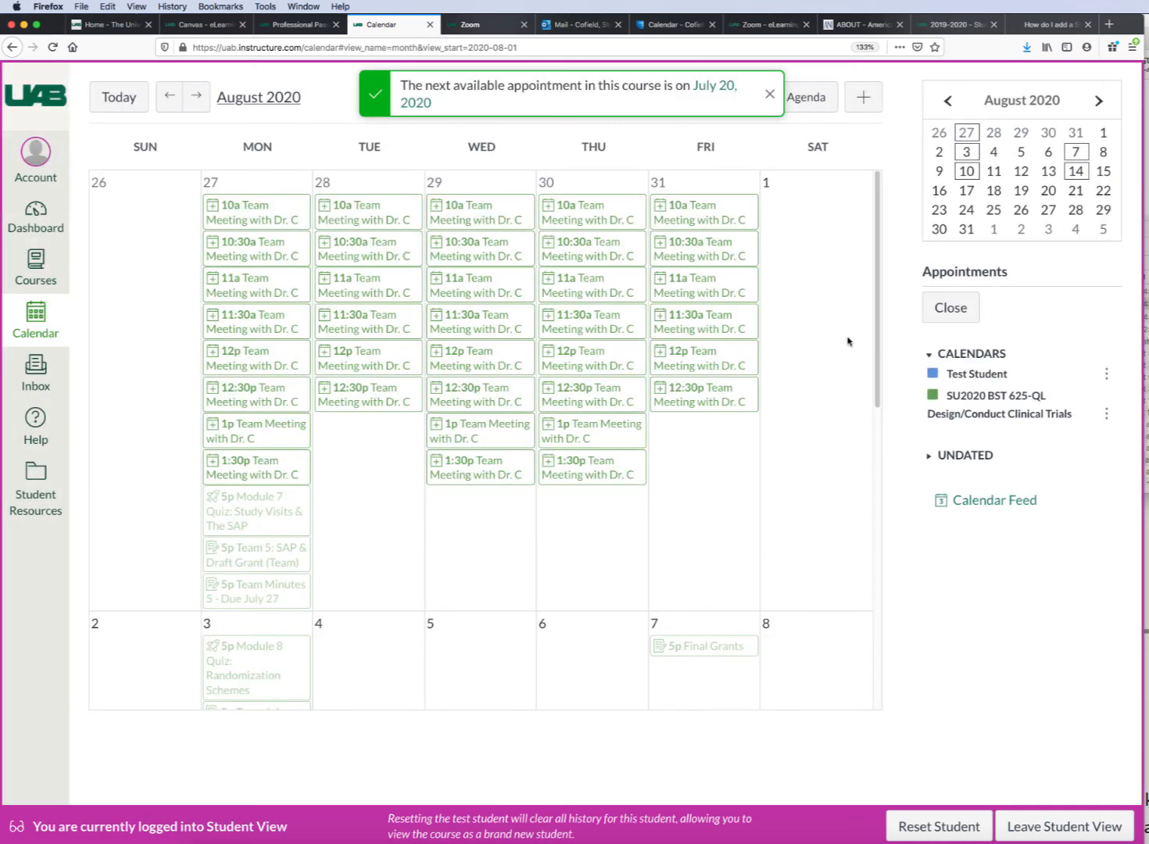
left_click_drag(874, 296, 885, 532)
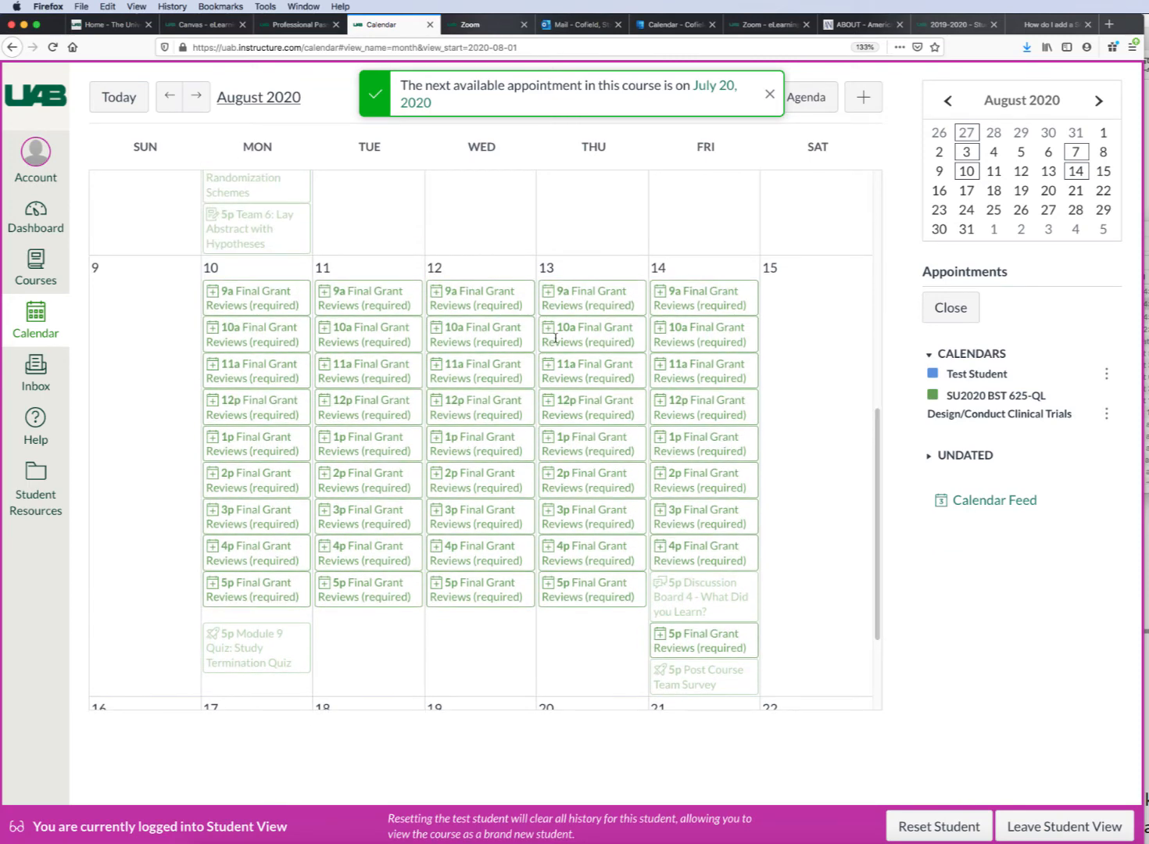
left_click(576, 296)
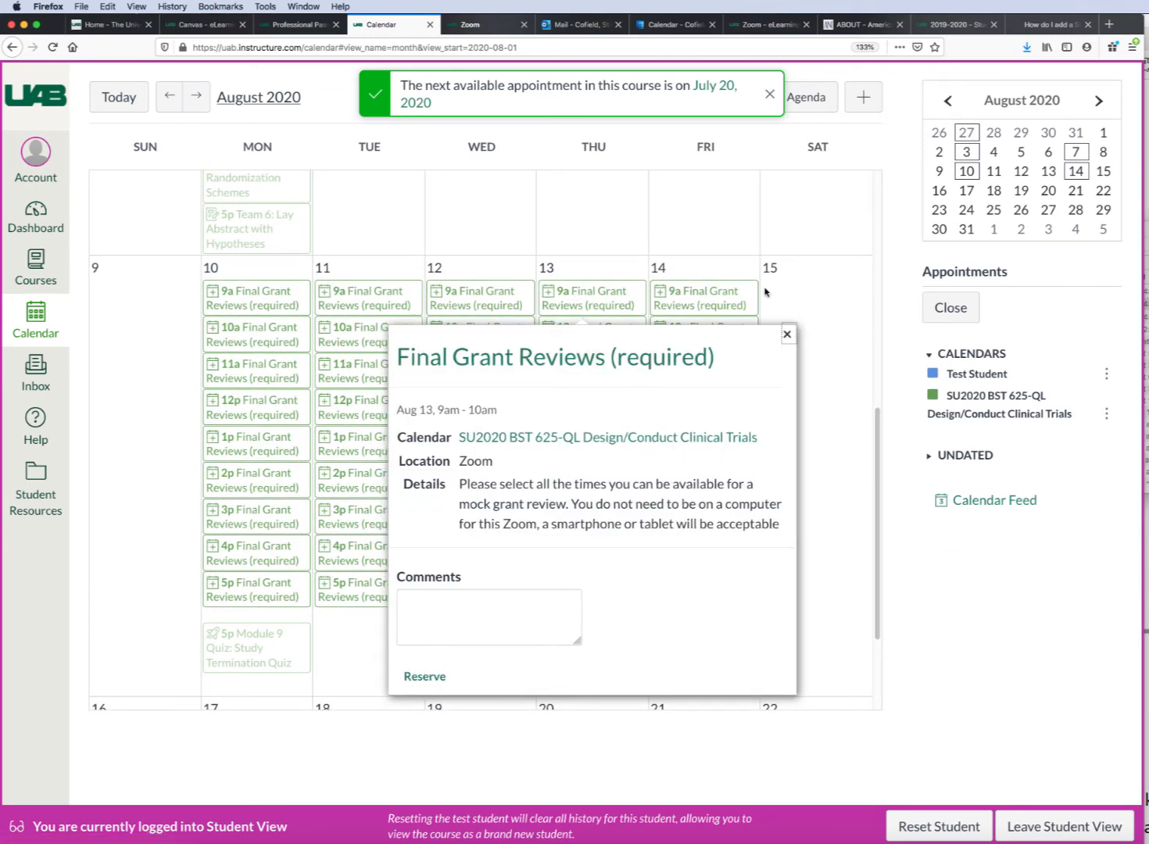
left_click(427, 676)
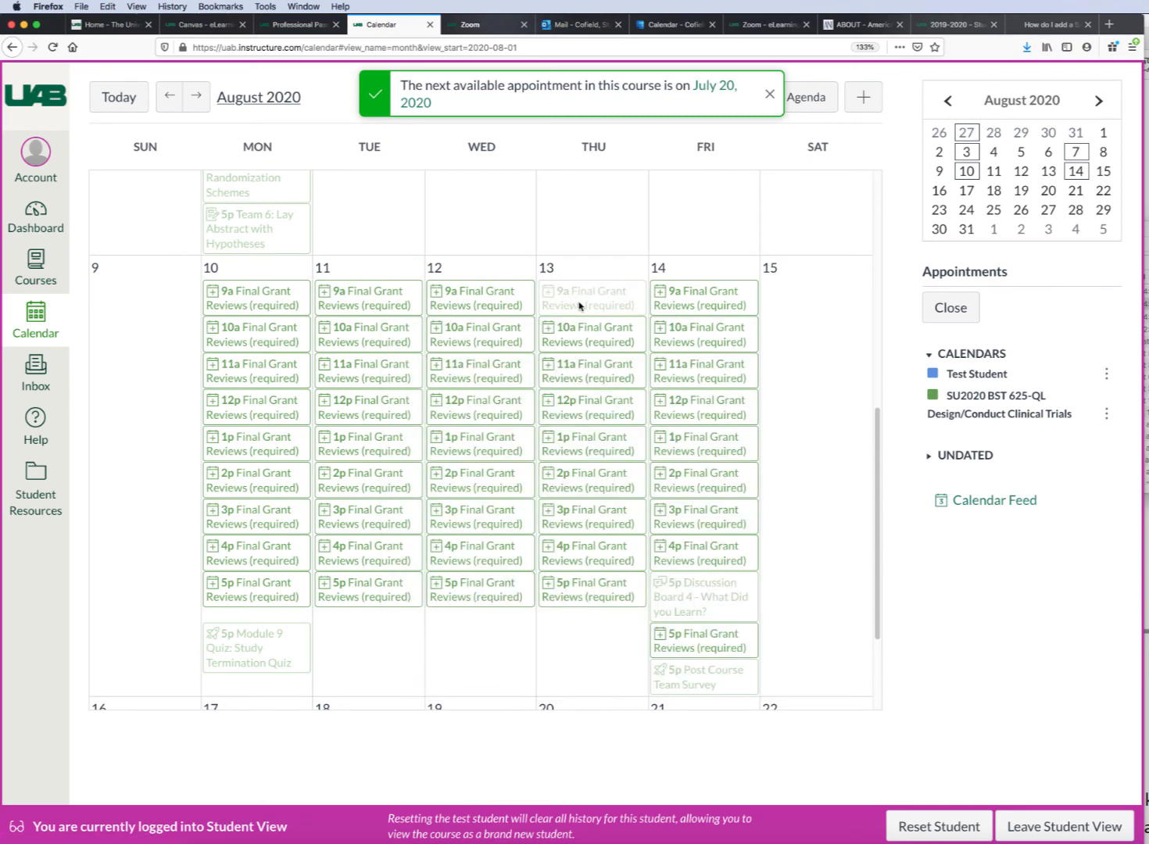
Show the July 2020 calendar and reserve the July 31 10am Team Meeting with Dr. C slot.
scroll(579, 306, "up", 6)
scroll(840, 361, "up", 2)
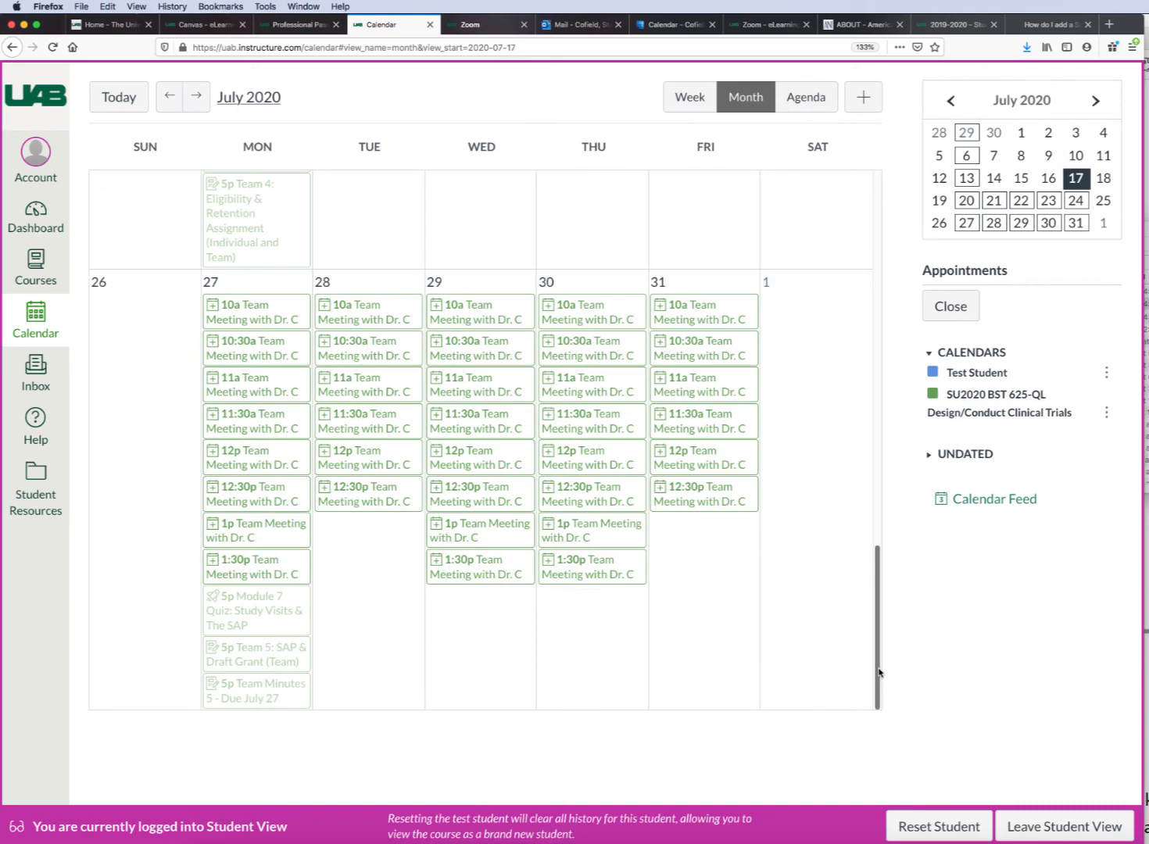
left_click(694, 314)
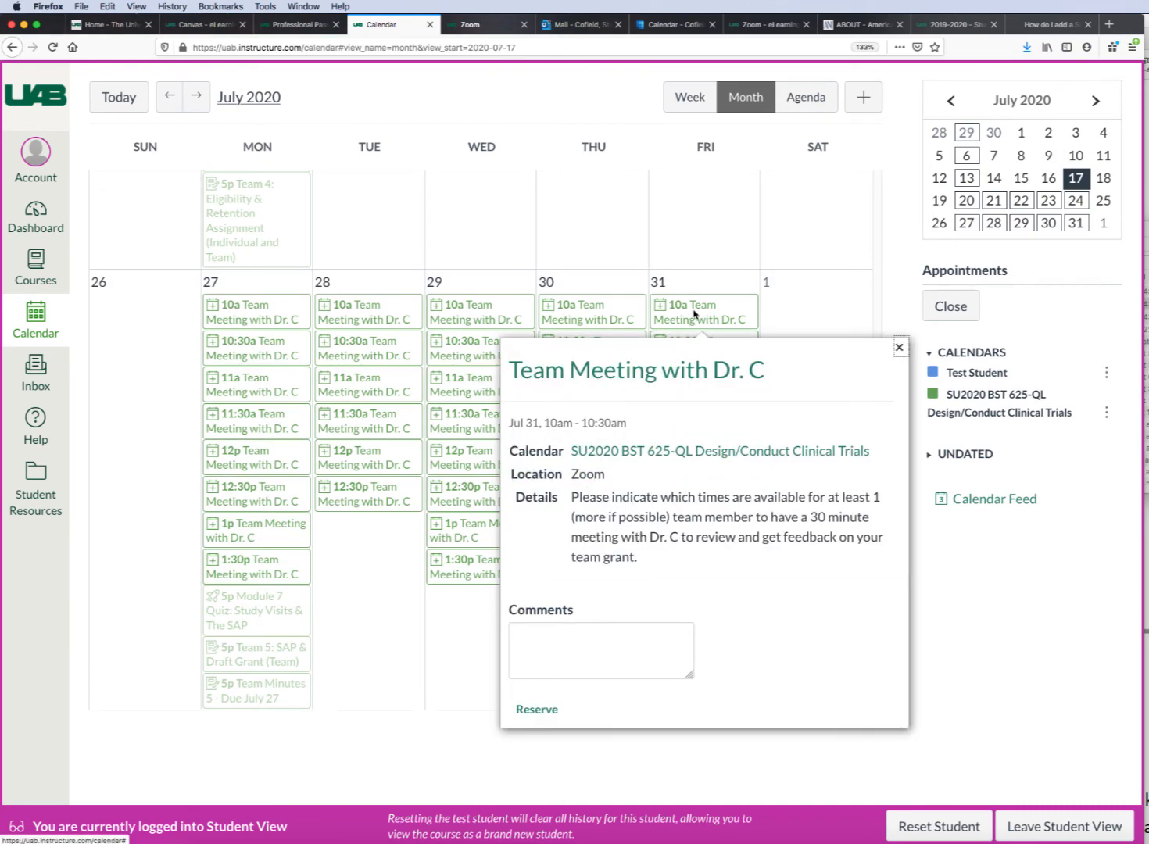
left_click(538, 710)
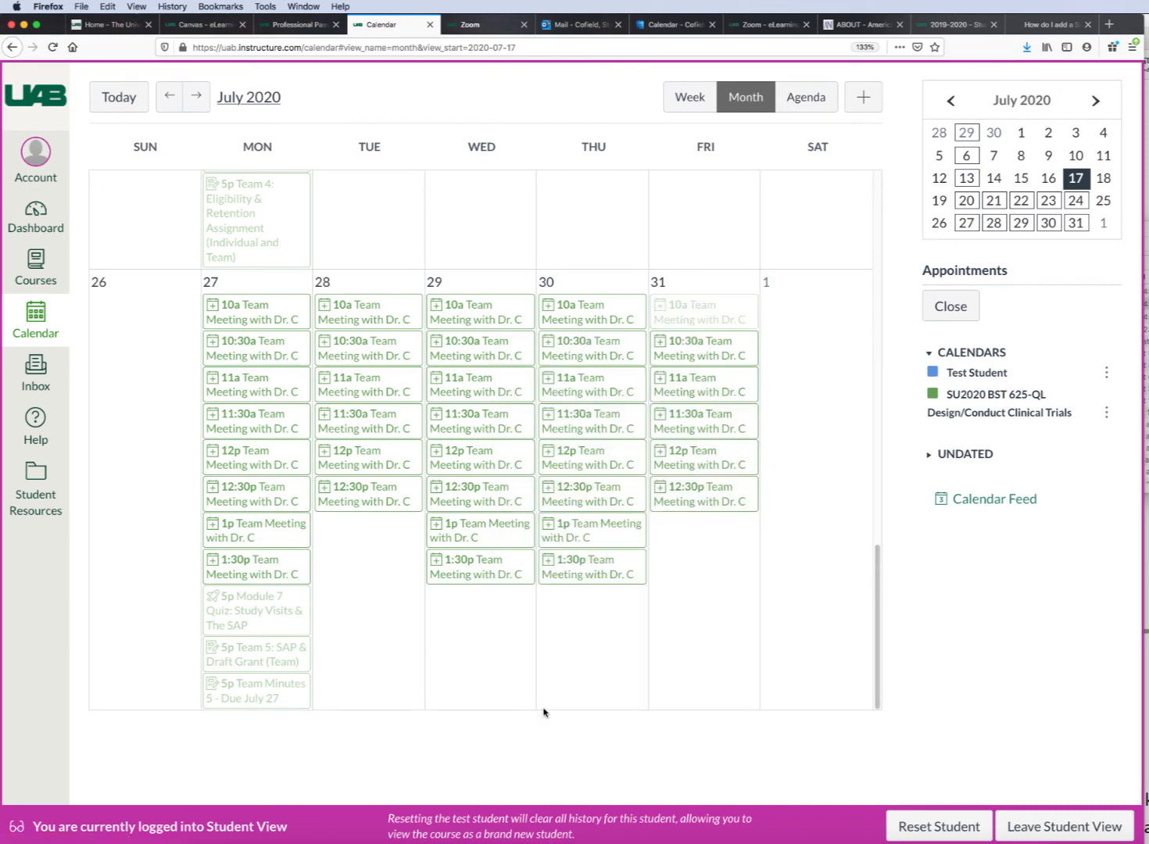
Reserve the July 30 12pm Team Meeting with Dr. C slot.
scroll(576, 457, "up", 5)
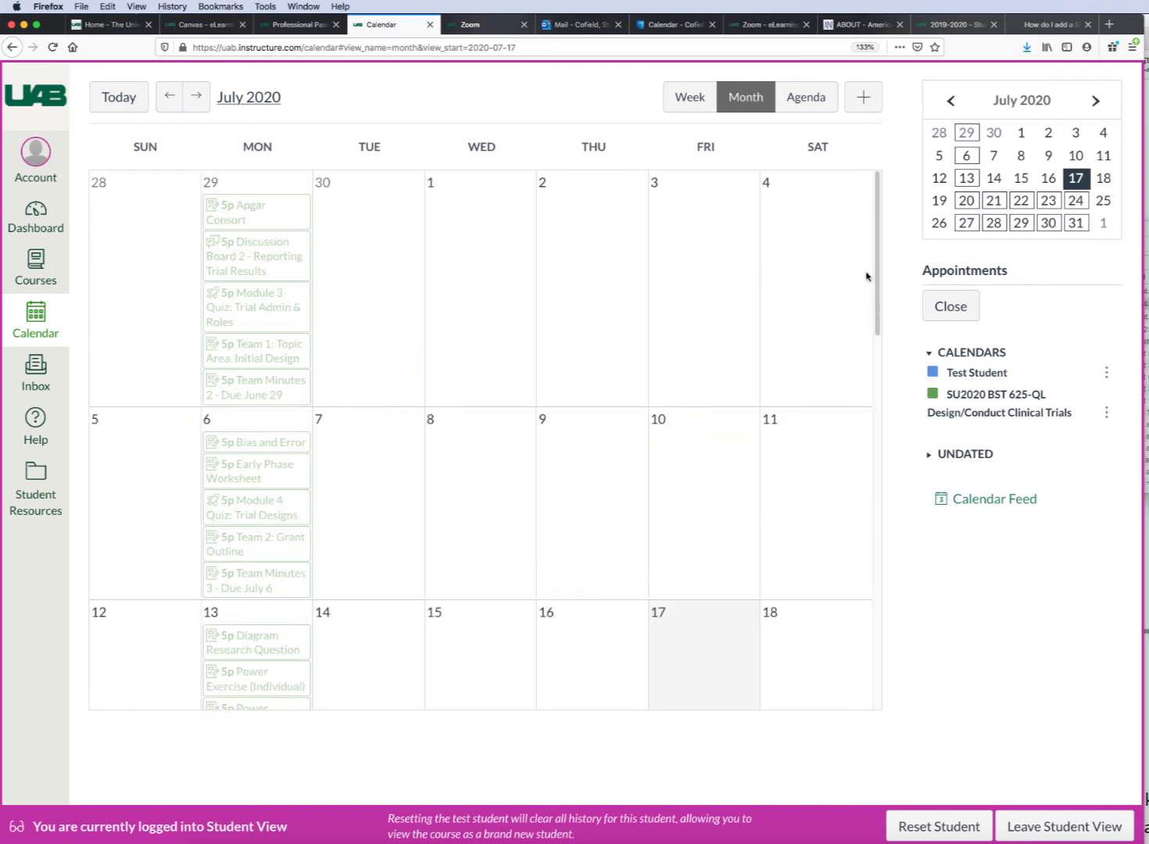
left_click_drag(877, 272, 879, 679)
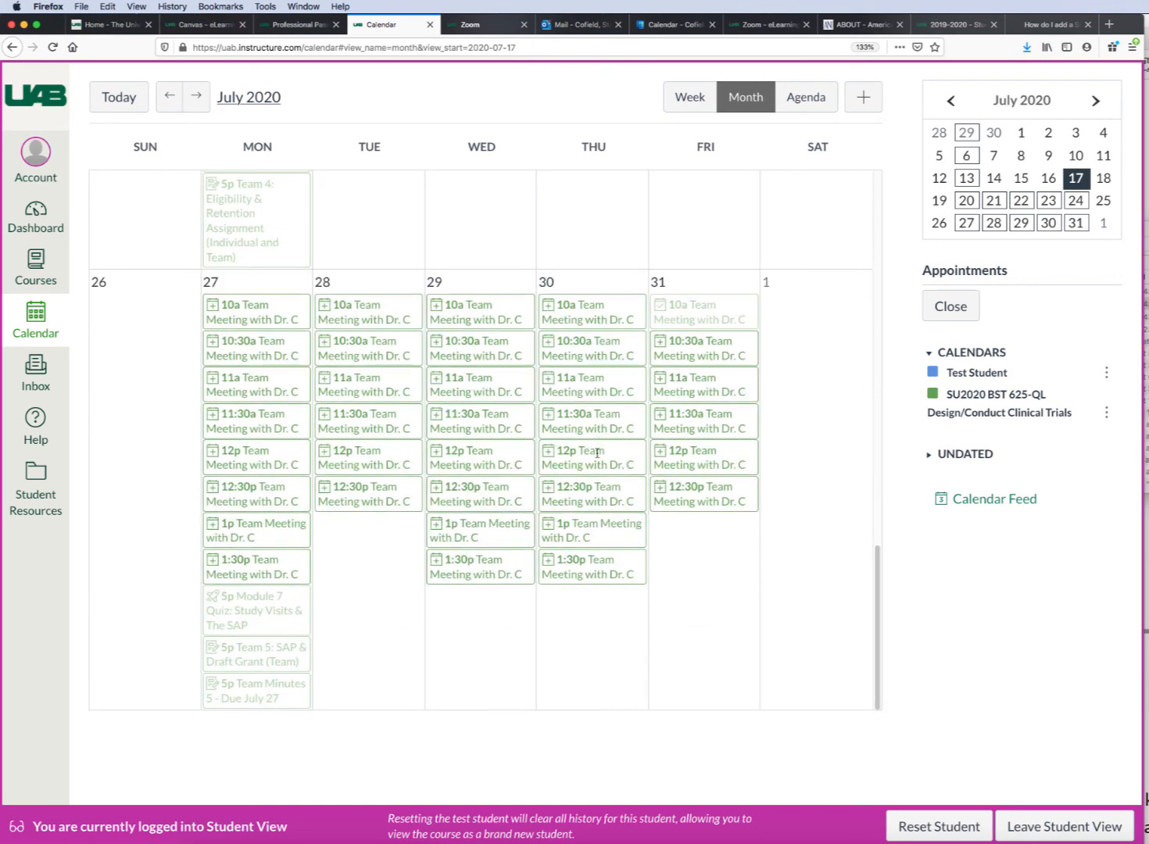
left_click(567, 454)
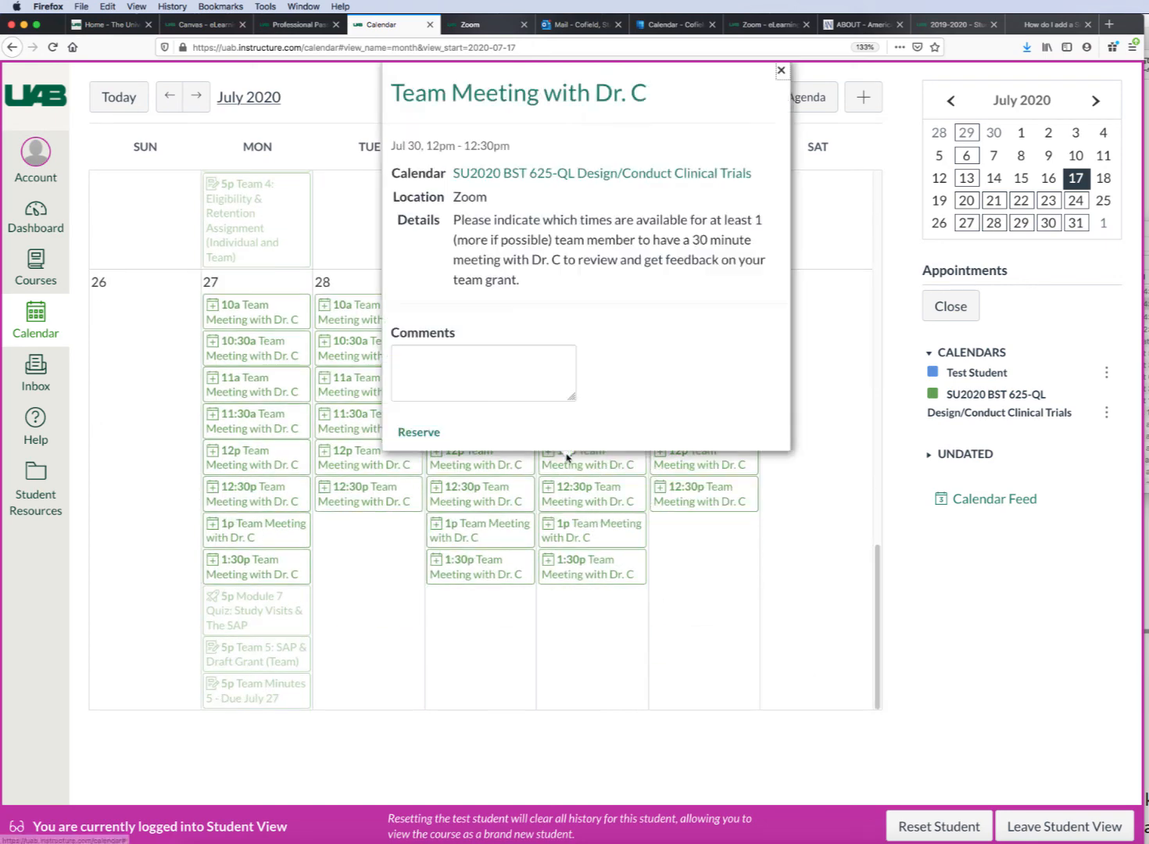
left_click(433, 433)
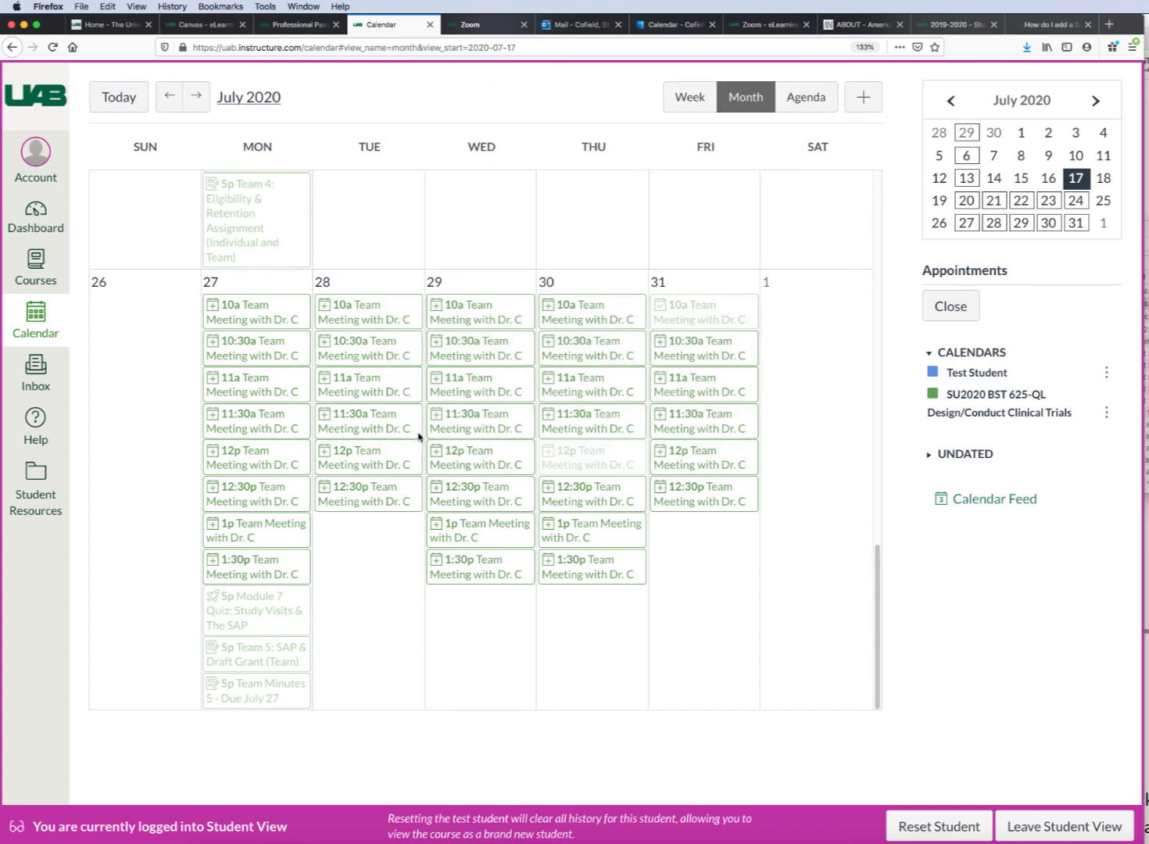
Leave Student View and check who reserved the July 23 10am Team Meeting with Dr. C slot.
left_click_drag(877, 330, 889, 695)
left_click(1058, 826)
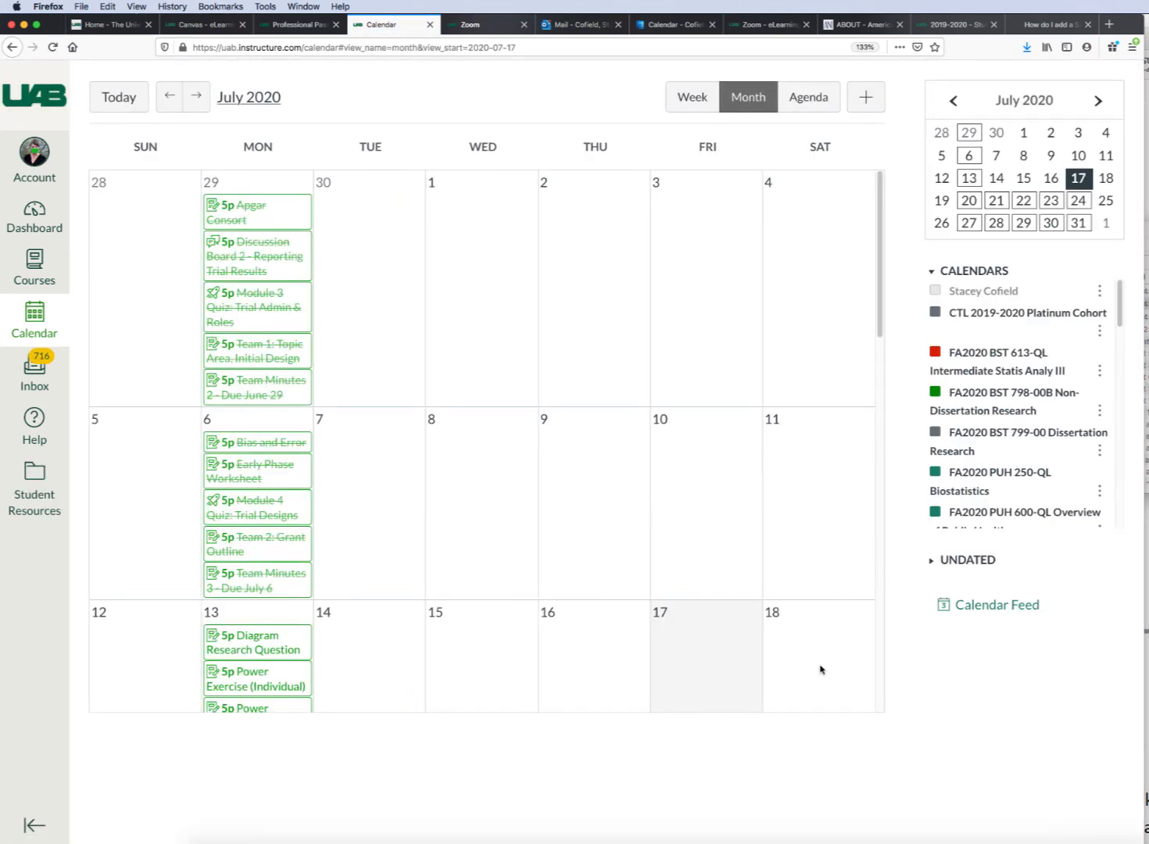
left_click_drag(882, 240, 890, 436)
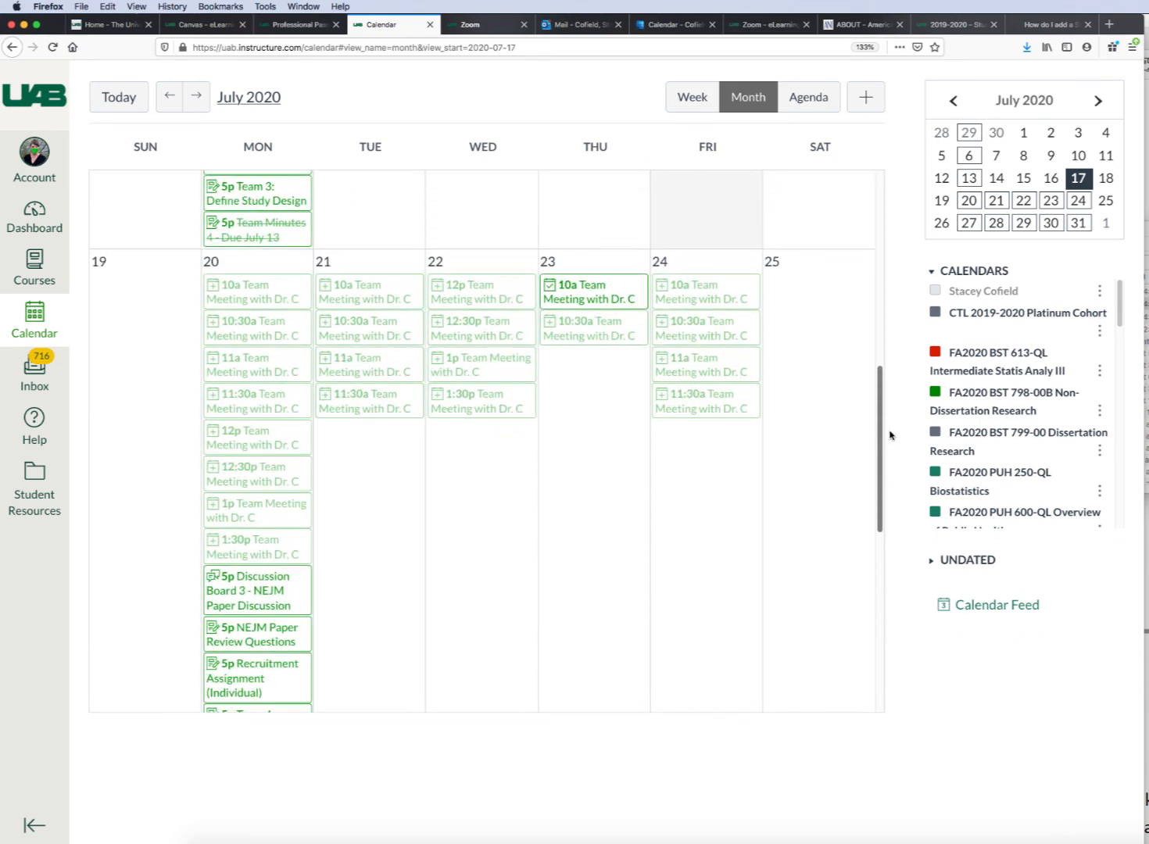
mouse_move(592, 284)
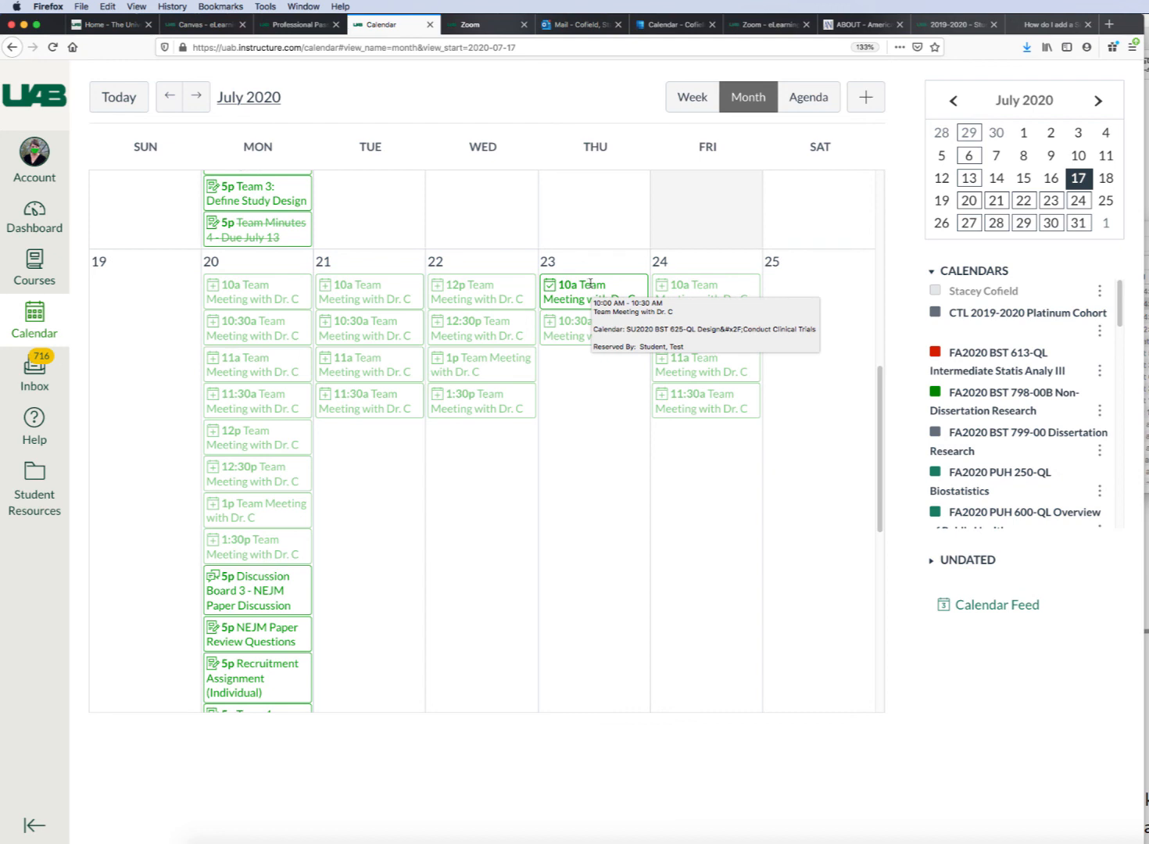